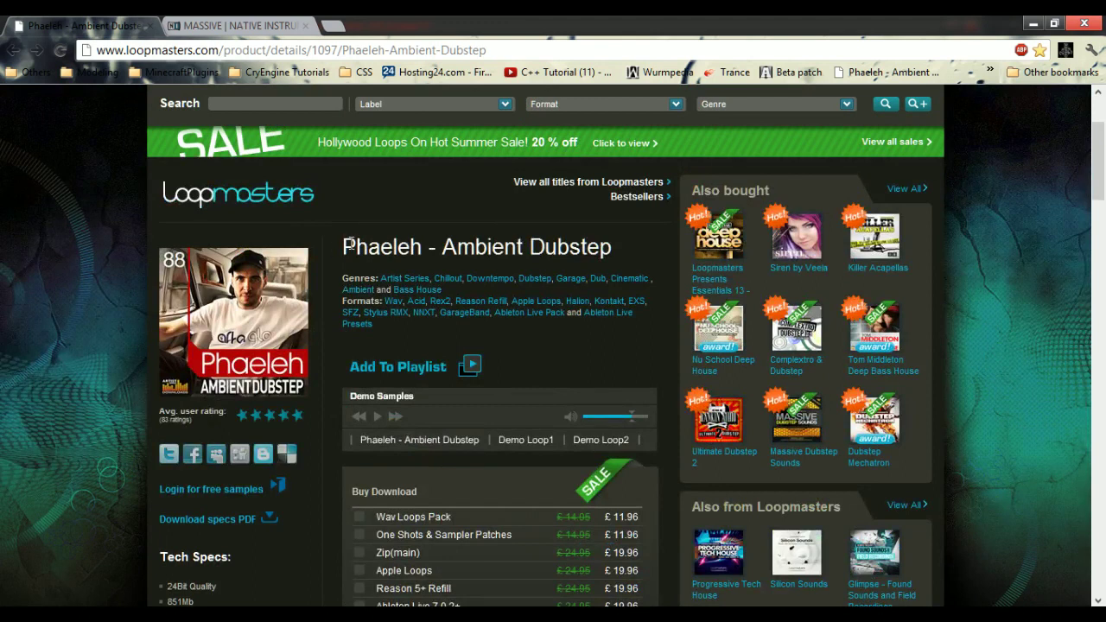
# View the Phaeleh Ambient Dubstep product page and the Native Instruments Massive product page
pyautogui.click(560, 248)
pyautogui.click(216, 26)
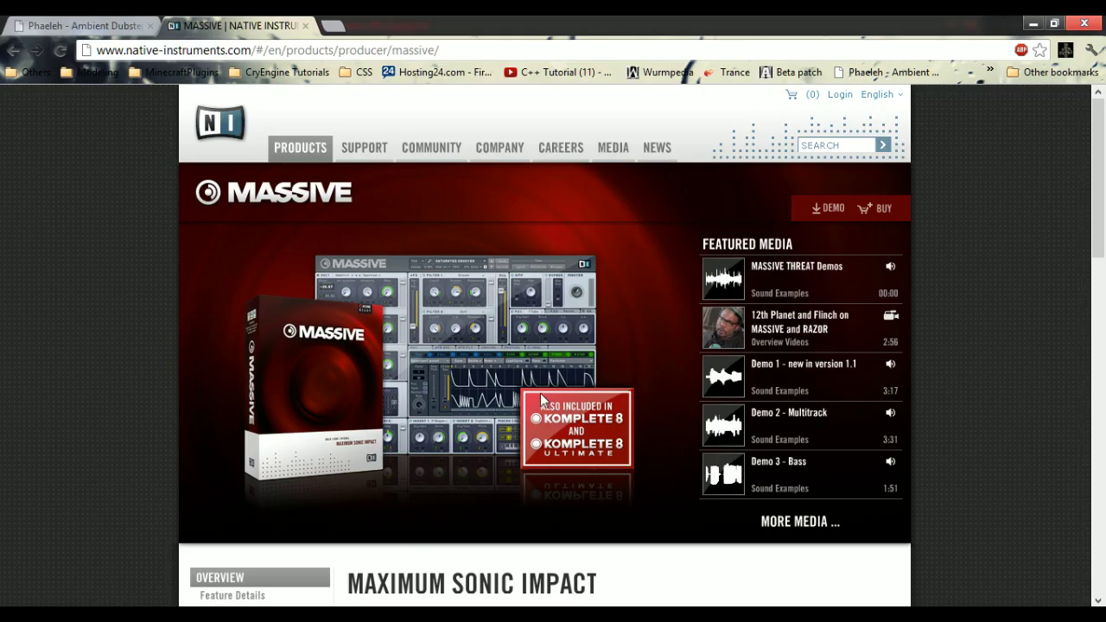
# Switch to Ableton Live, load Massive onto the 2 MIDI track and reposition the plug-in window so its synth controls are accessible
pyautogui.hotkey('alt', 'Tab')
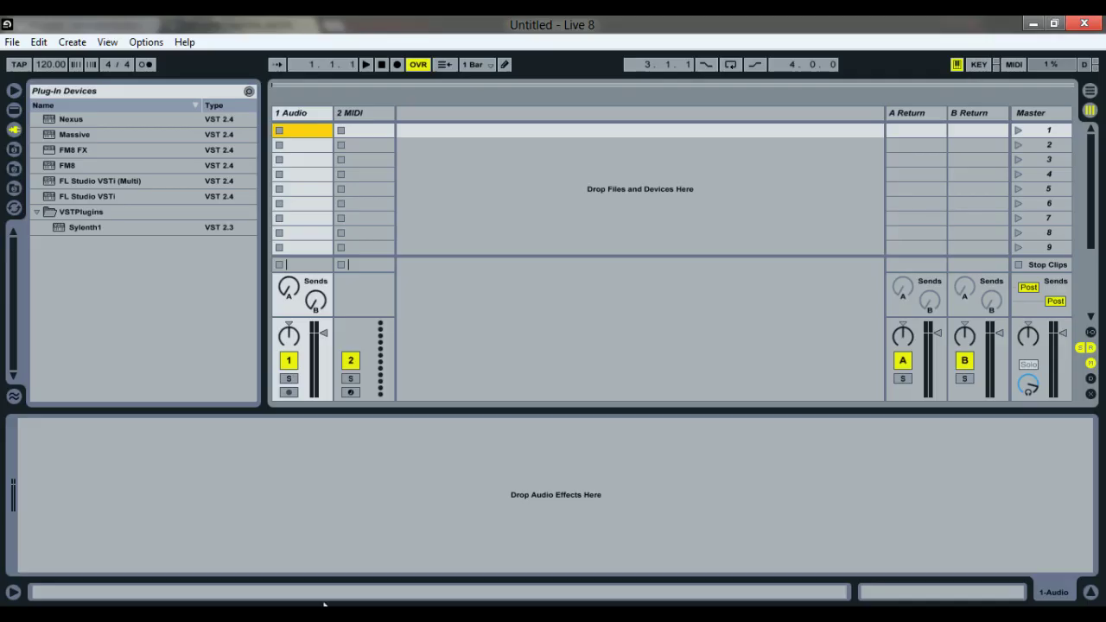
pyautogui.moveTo(73, 133); pyautogui.dragTo(364, 114)
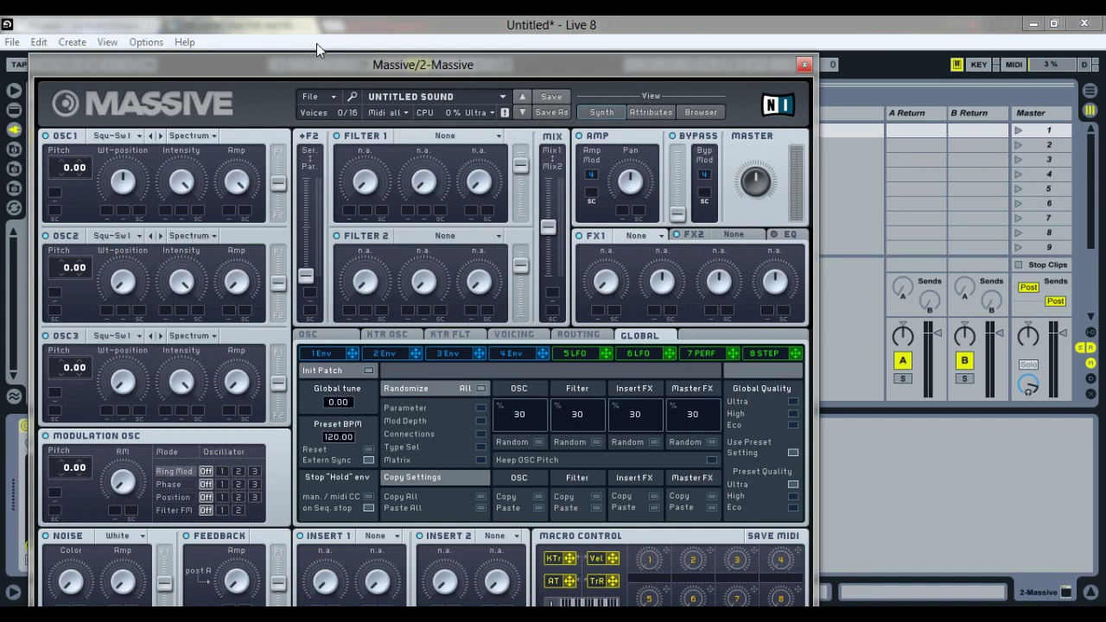
pyautogui.moveTo(313, 67); pyautogui.dragTo(649, 203)
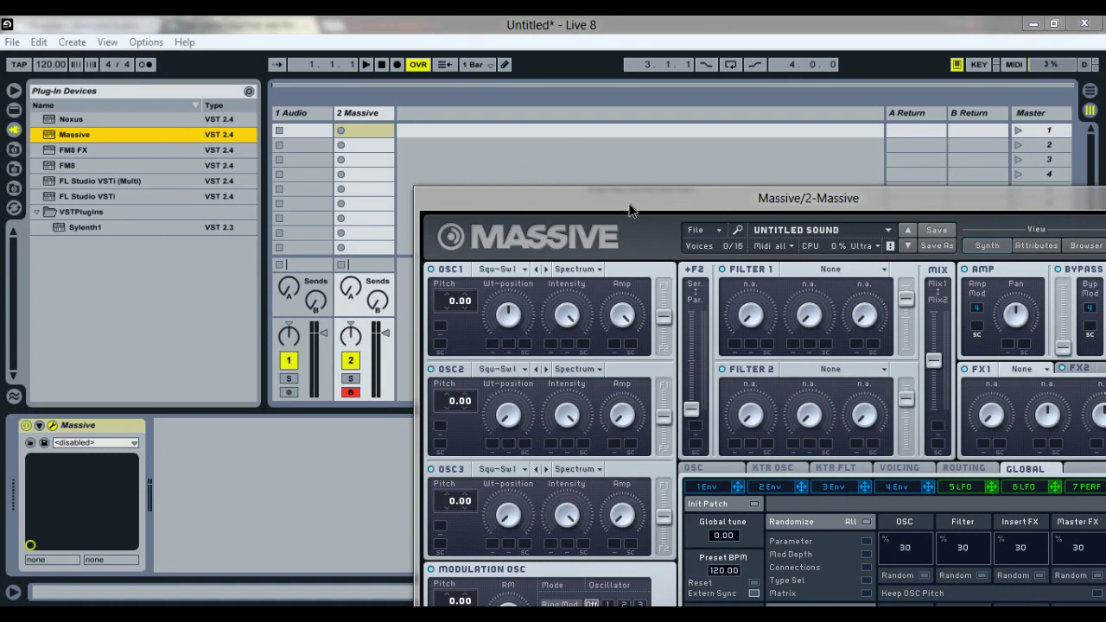
pyautogui.moveTo(629, 210); pyautogui.dragTo(605, 418)
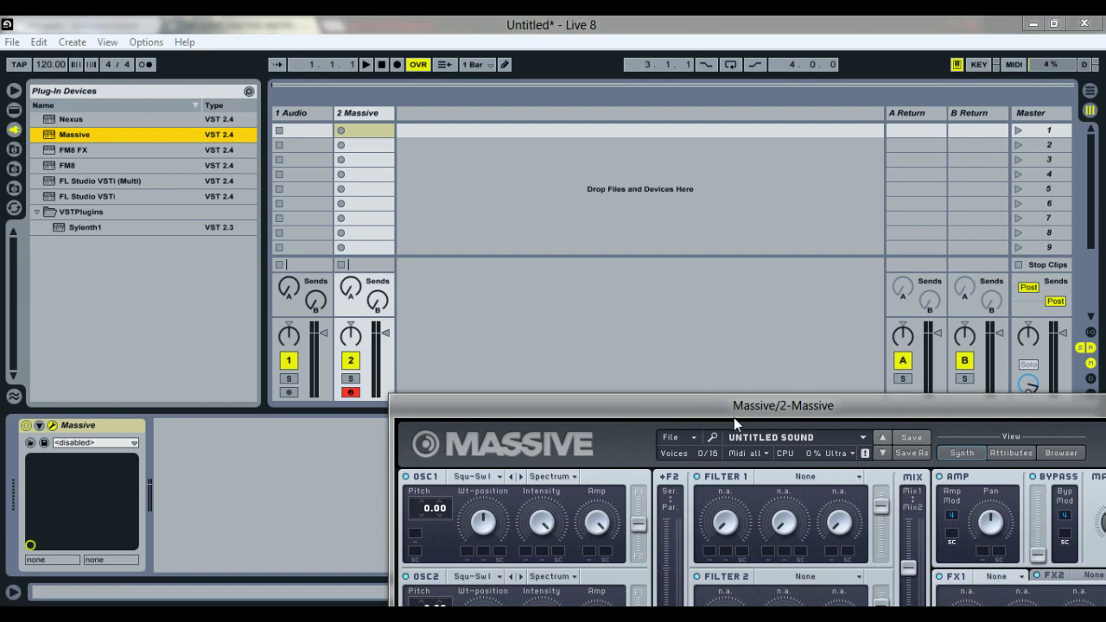
pyautogui.moveTo(741, 423); pyautogui.dragTo(566, 45)
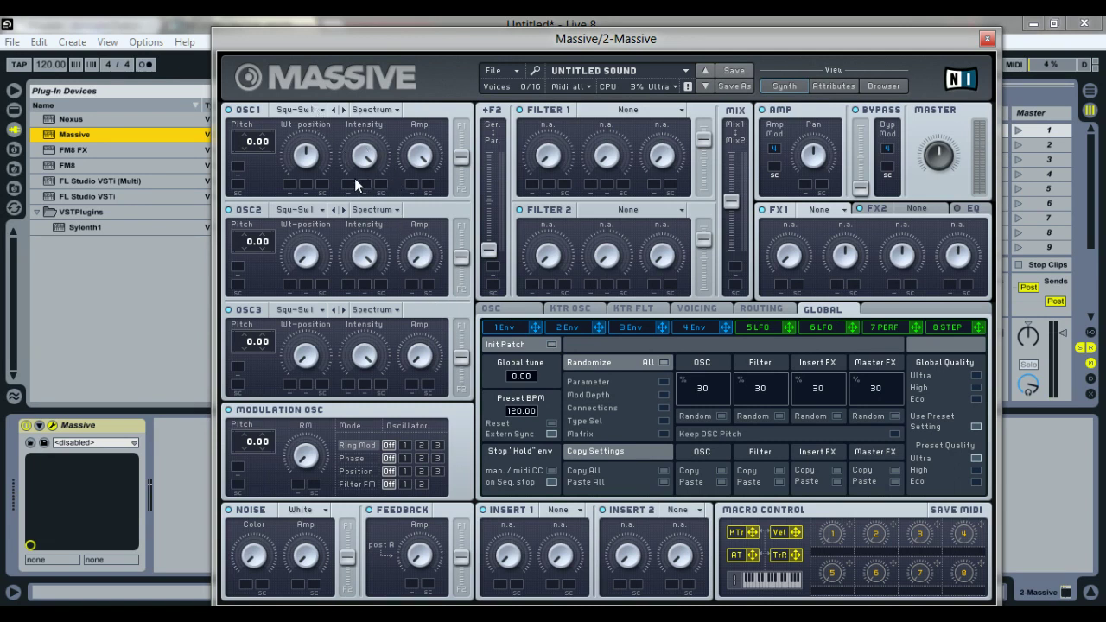
# Try the Square-Saw II, Roughmath II and Gentle Speech wavetables in OSC1
pyautogui.click(304, 112)
pyautogui.click(307, 115)
pyautogui.click(319, 118)
pyautogui.click(380, 137)
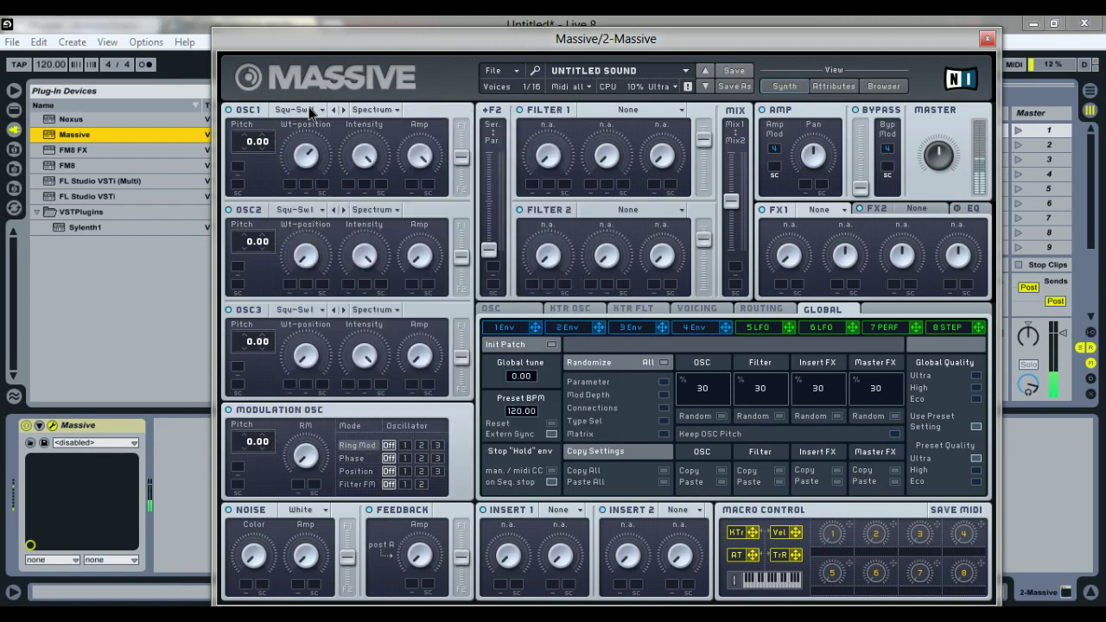
pyautogui.click(307, 118)
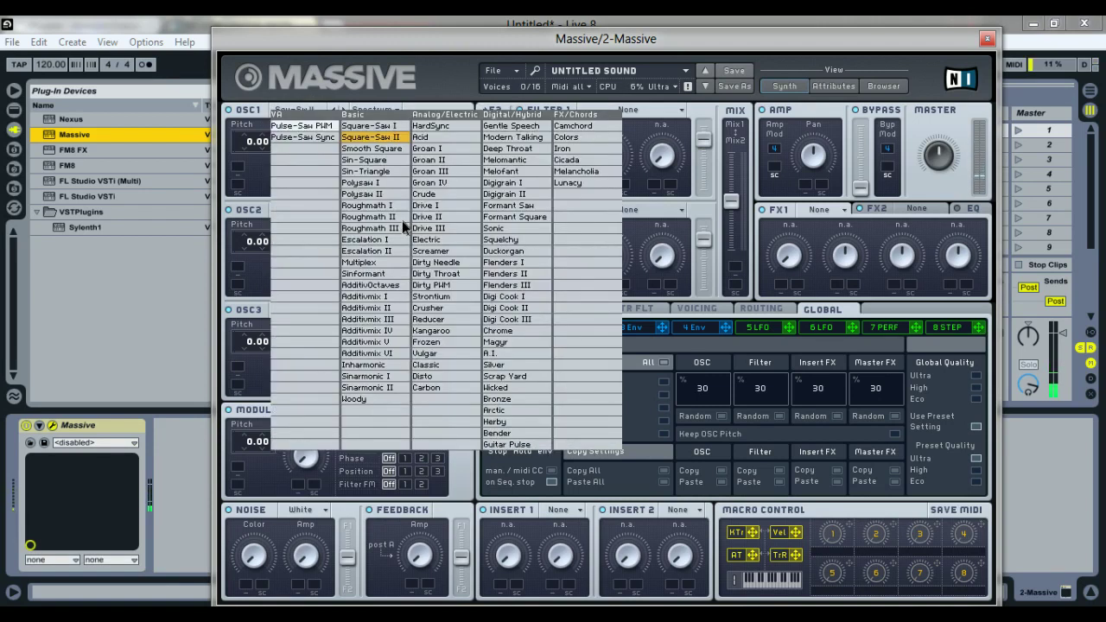
pyautogui.click(344, 215)
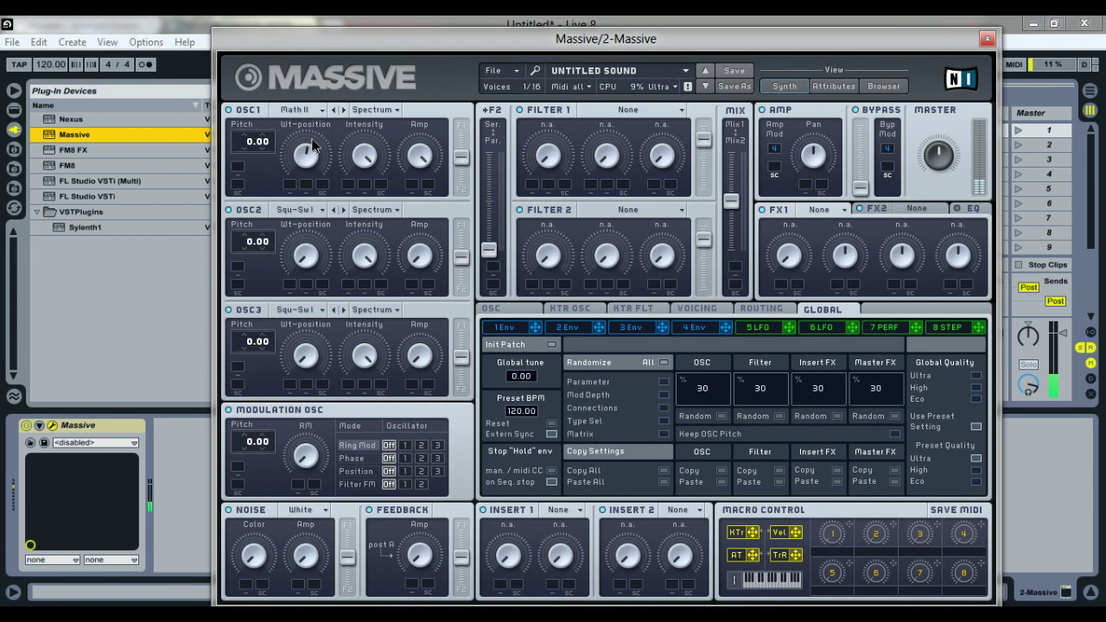
pyautogui.click(302, 110)
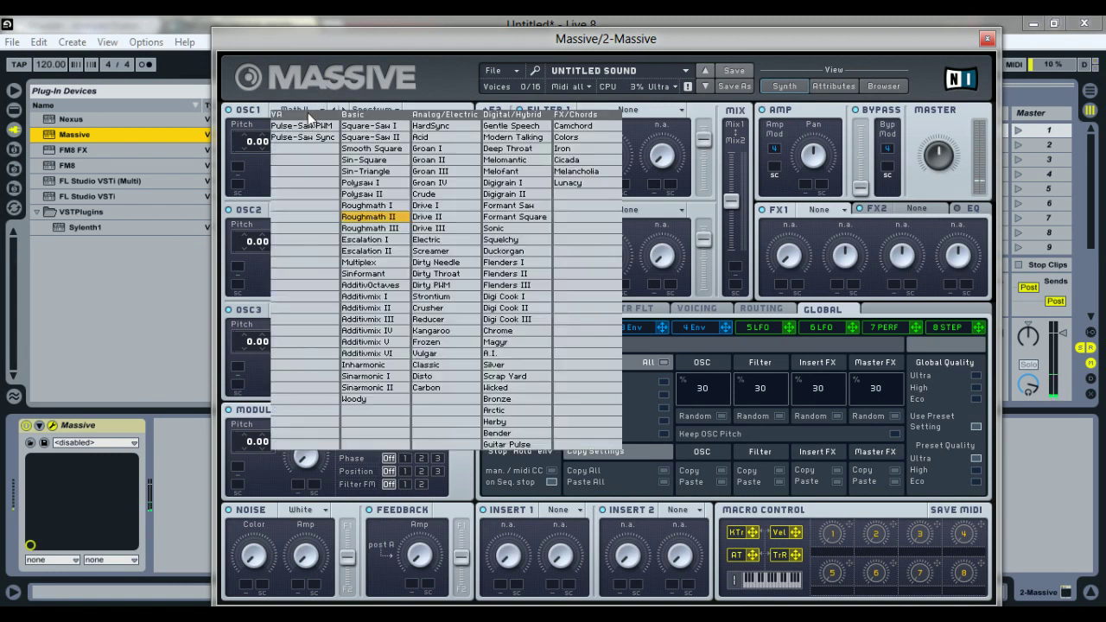
pyautogui.click(521, 138)
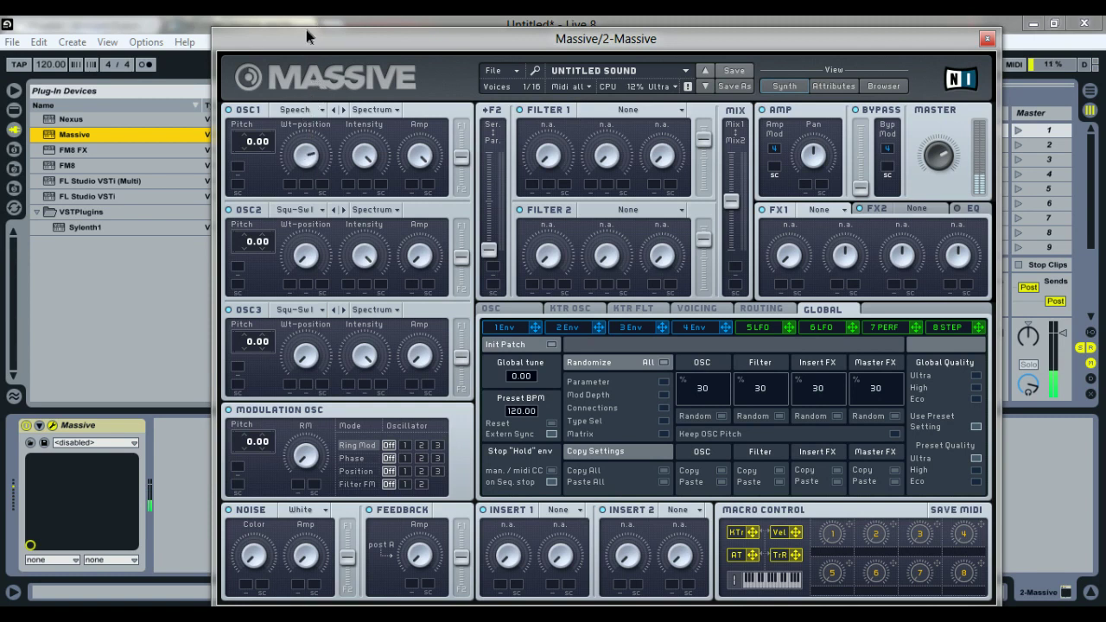
# Set the OSC1 wavetable to Colors
pyautogui.click(306, 110)
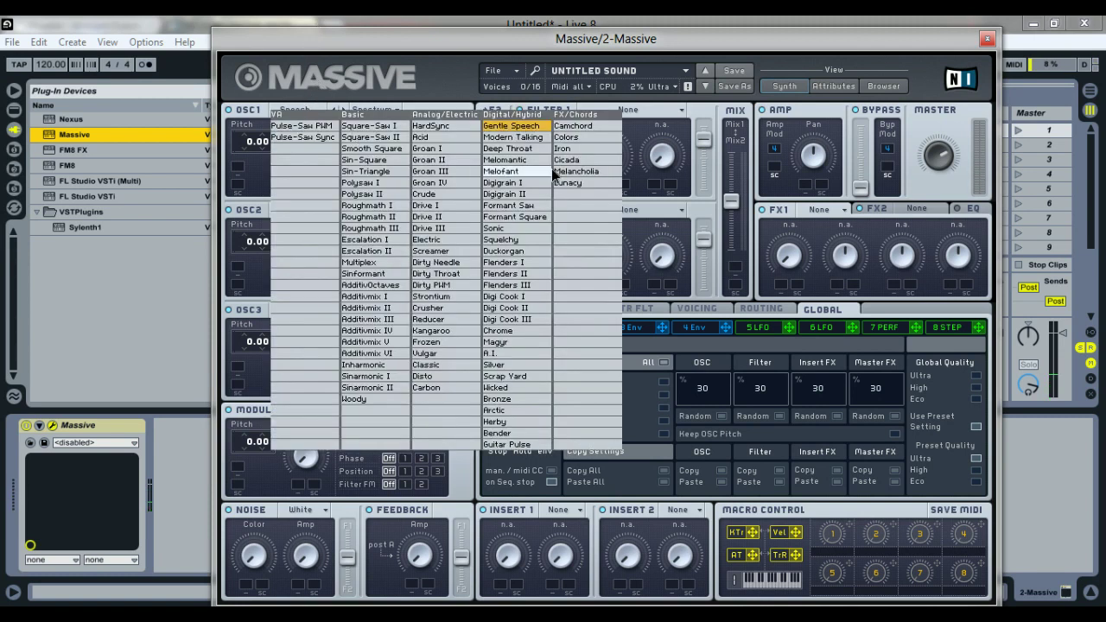
pyautogui.click(575, 136)
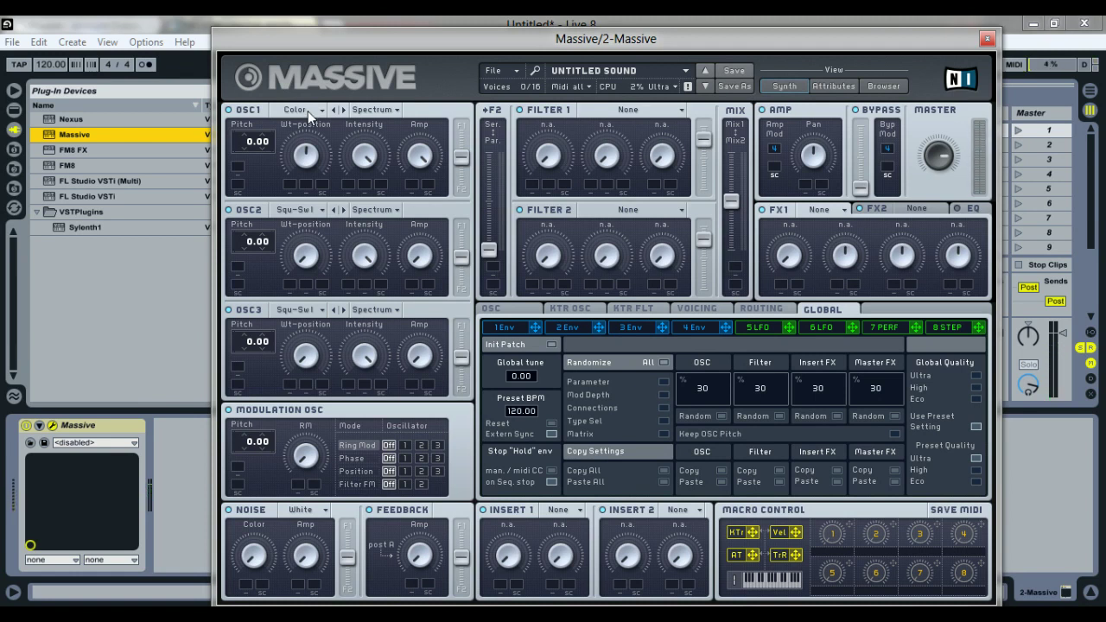
pyautogui.click(302, 110)
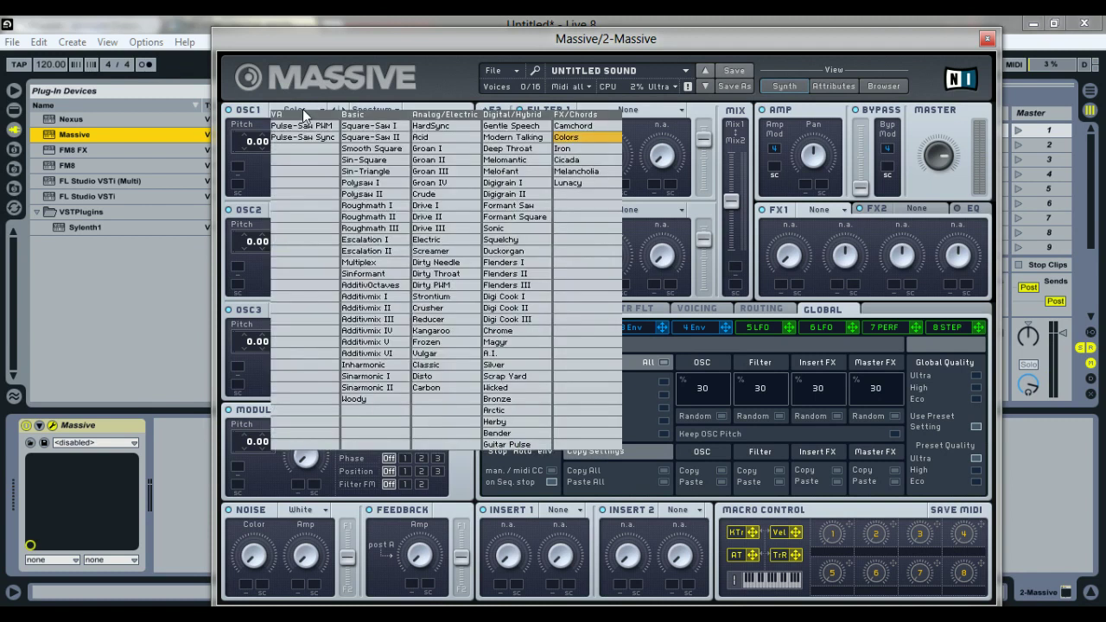
pyautogui.click(577, 137)
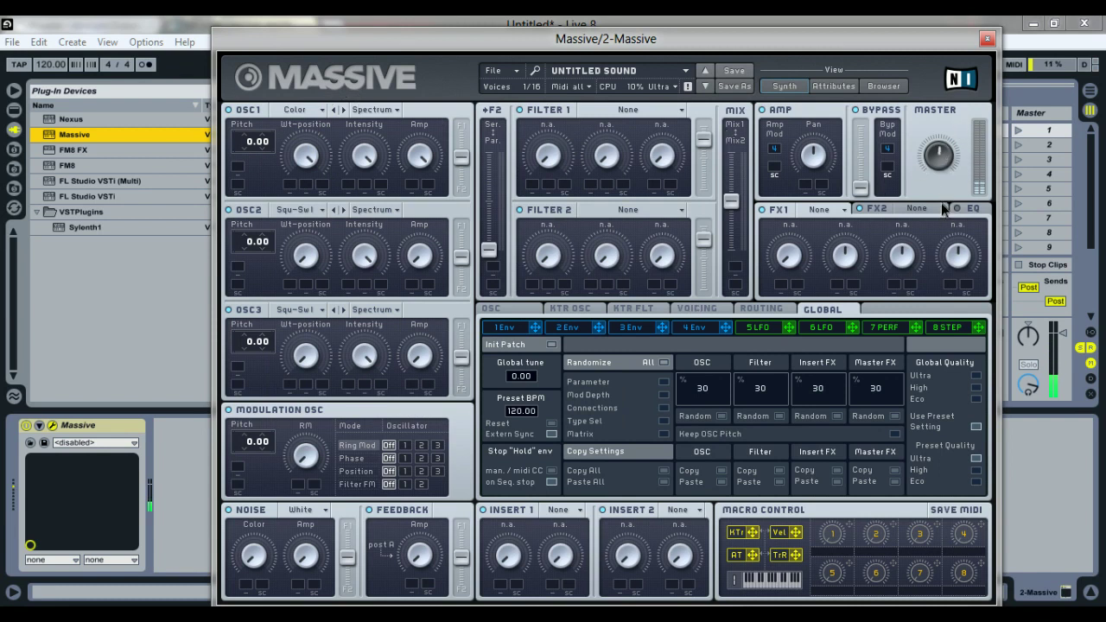
# Shape envelope 4 with a higher decay level, a lower attack level and a slightly longer decay, and play a test note
pyautogui.click(692, 326)
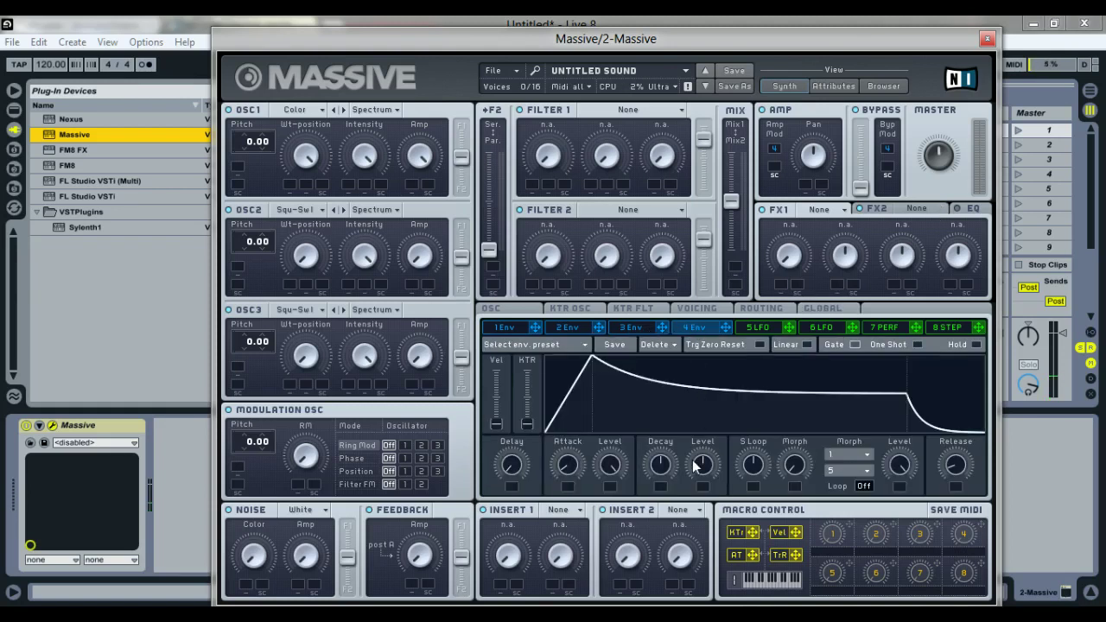
pyautogui.moveTo(702, 465); pyautogui.dragTo(704, 437)
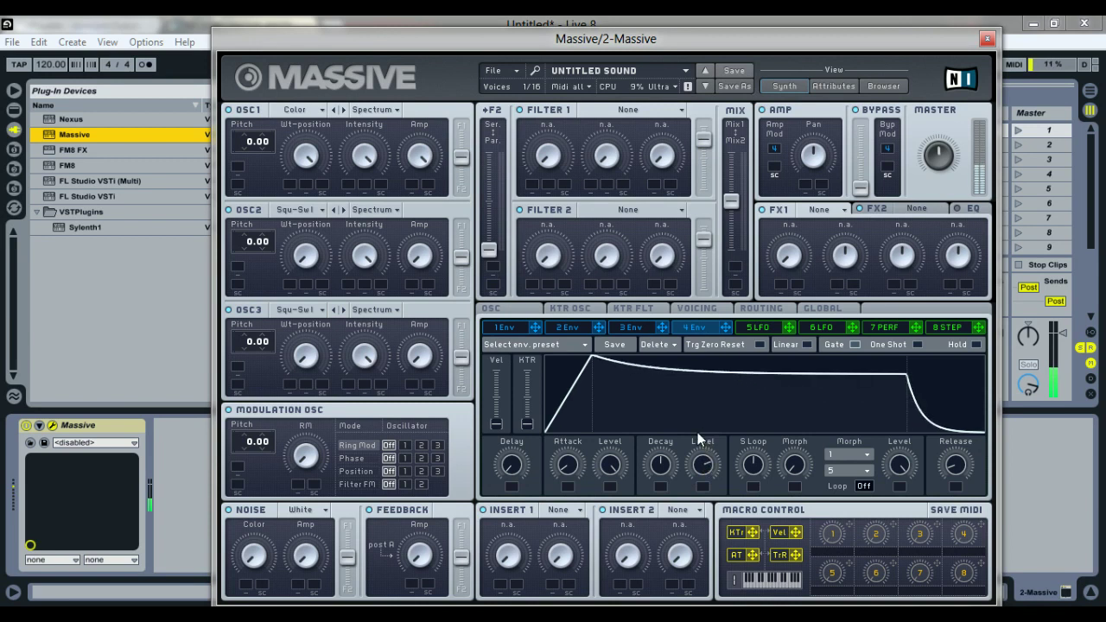
pyautogui.moveTo(619, 472); pyautogui.dragTo(631, 555)
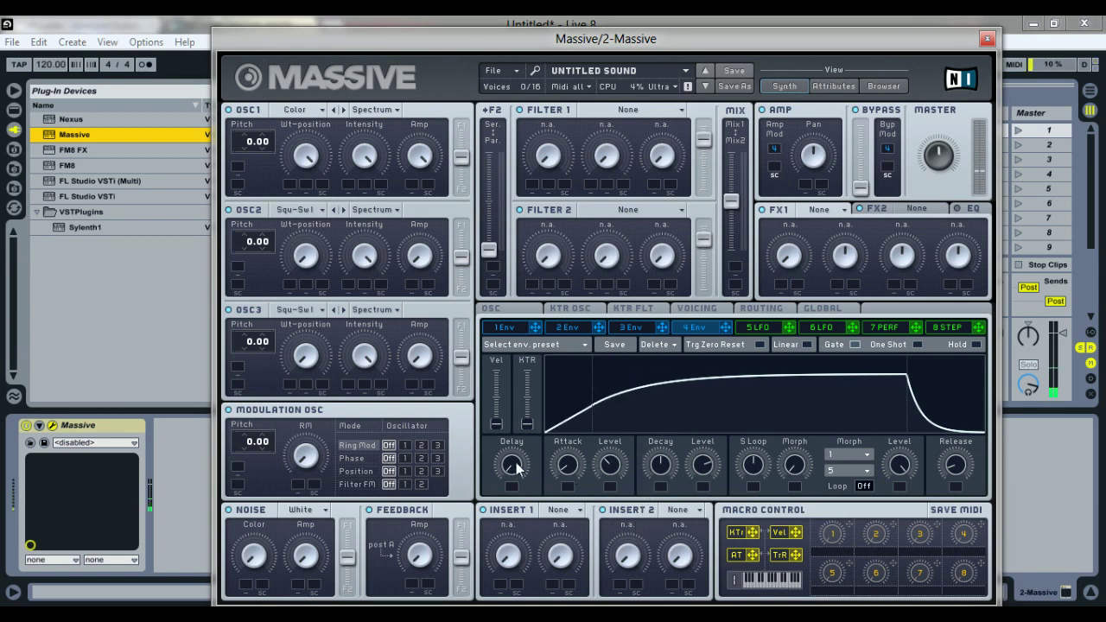
pyautogui.moveTo(514, 471); pyautogui.dragTo(514, 475)
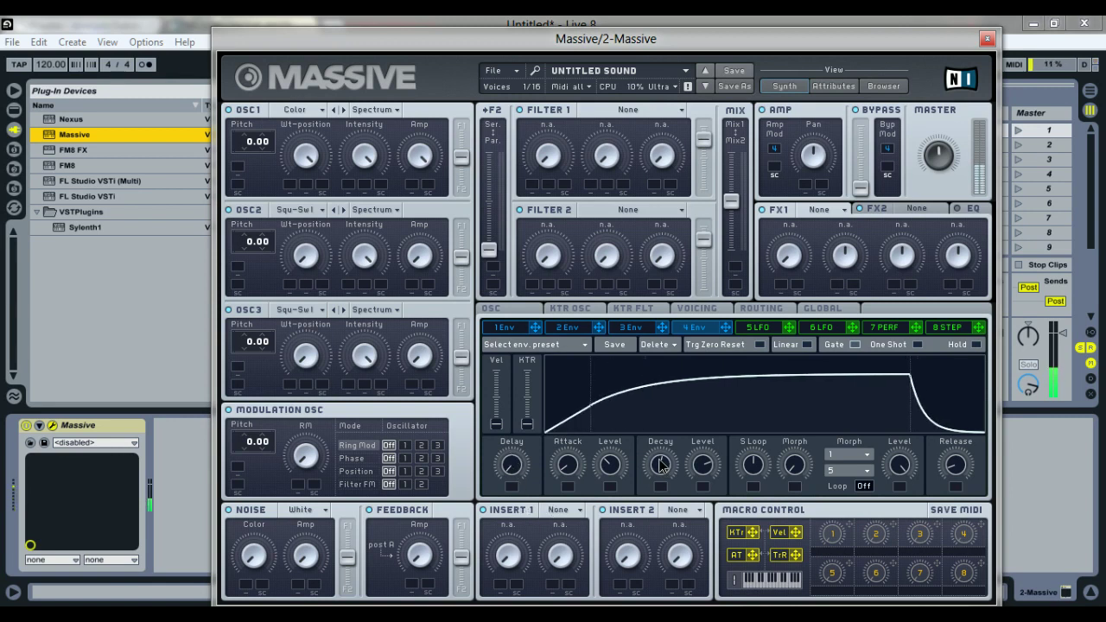
pyautogui.moveTo(660, 469); pyautogui.dragTo(656, 471)
pyautogui.moveTo(657, 467); pyautogui.dragTo(658, 460)
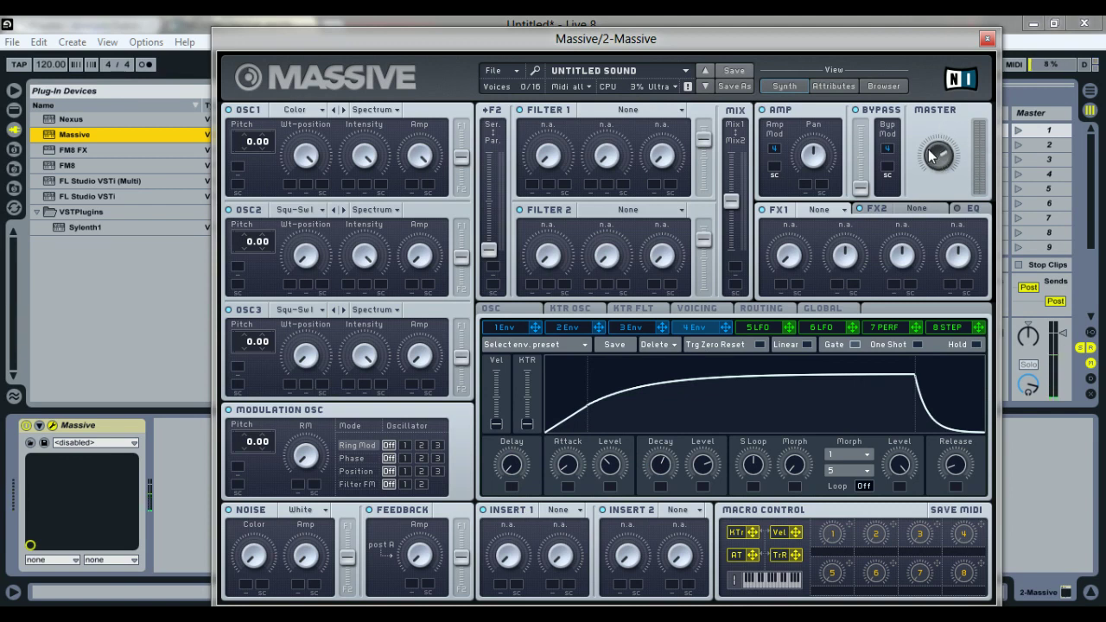
pyautogui.press('z')
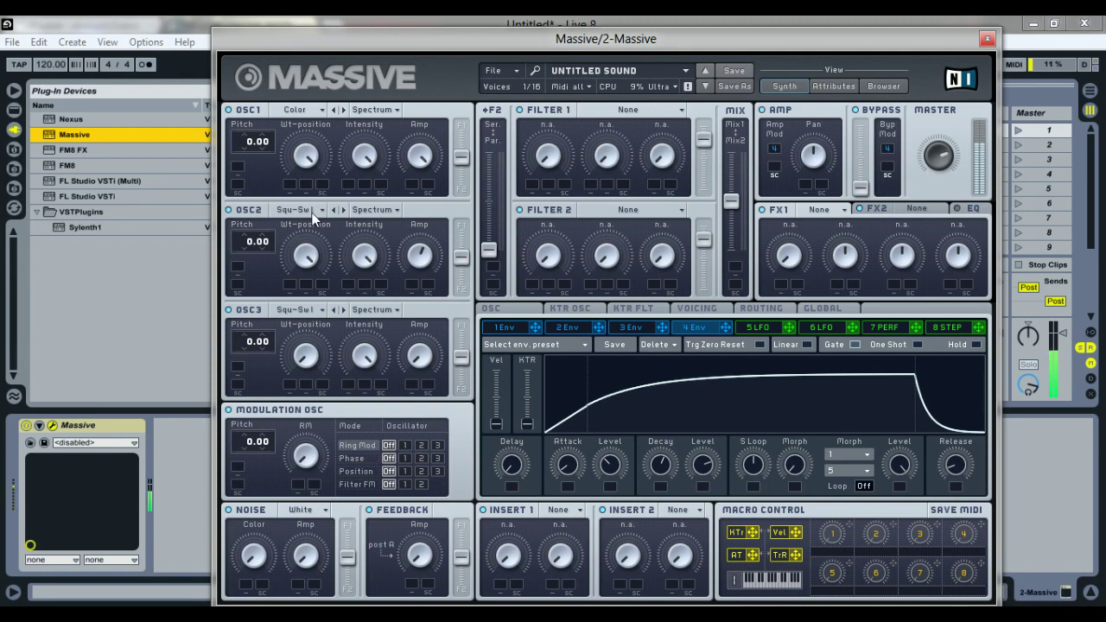
# Change modulator 8 from Stepper to Performer
pyautogui.click(569, 330)
pyautogui.click(950, 328)
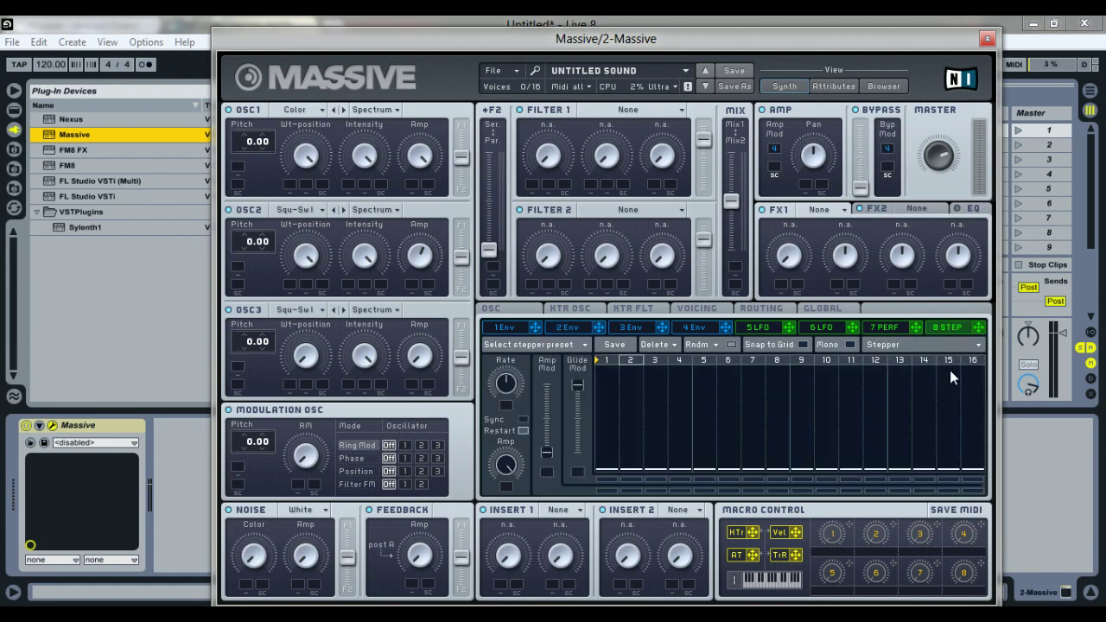
pyautogui.click(958, 343)
pyautogui.click(878, 364)
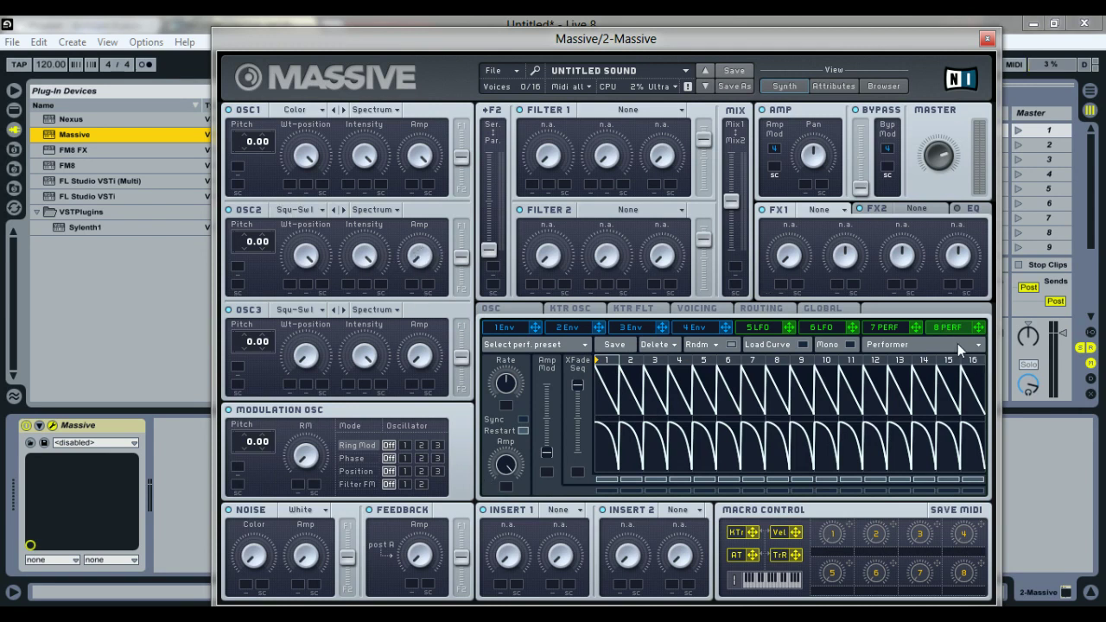
# Assign performer 8 to OSC2's Amp and extend its modulation range around the full knob
pyautogui.moveTo(977, 331); pyautogui.dragTo(413, 289)
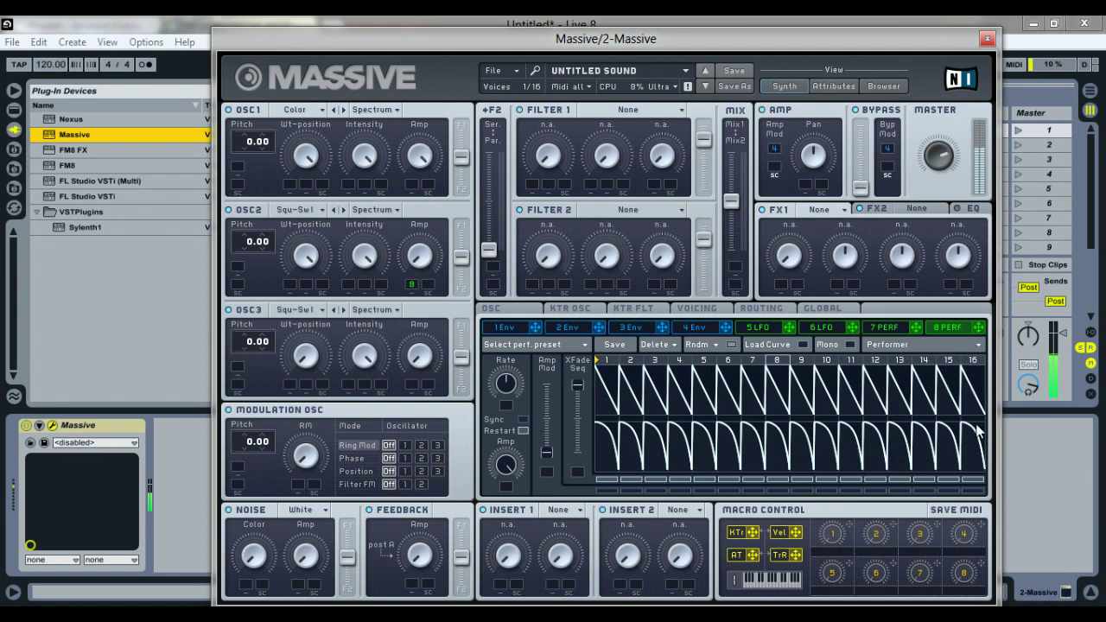
pyautogui.moveTo(410, 287); pyautogui.dragTo(411, 286)
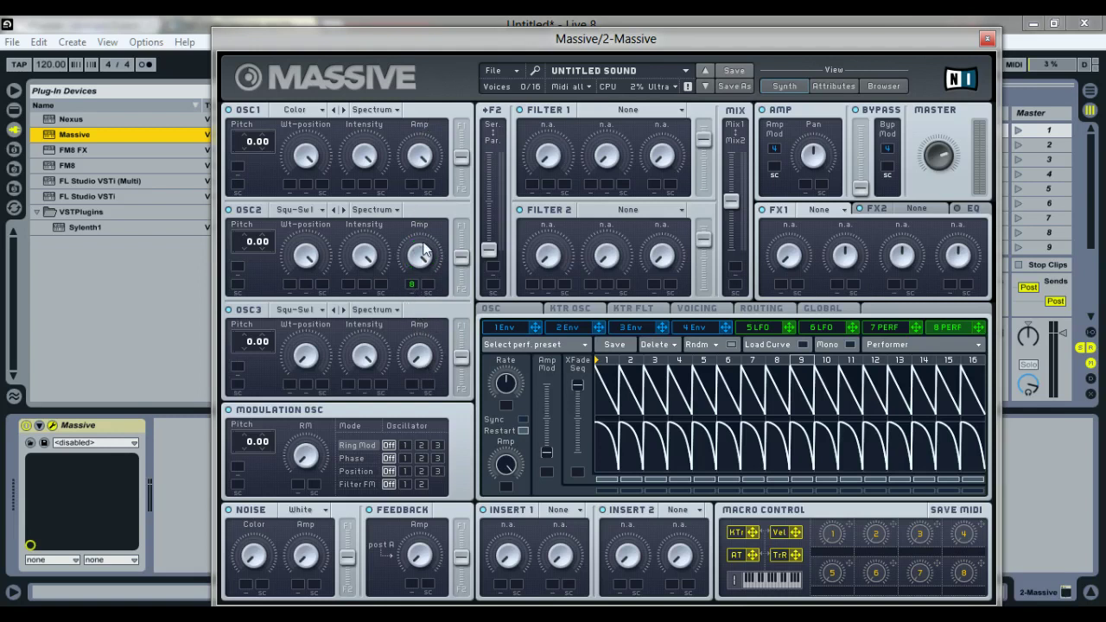
pyautogui.moveTo(416, 288); pyautogui.dragTo(414, 291)
pyautogui.moveTo(415, 280); pyautogui.dragTo(416, 287)
pyautogui.moveTo(426, 273); pyautogui.dragTo(407, 173)
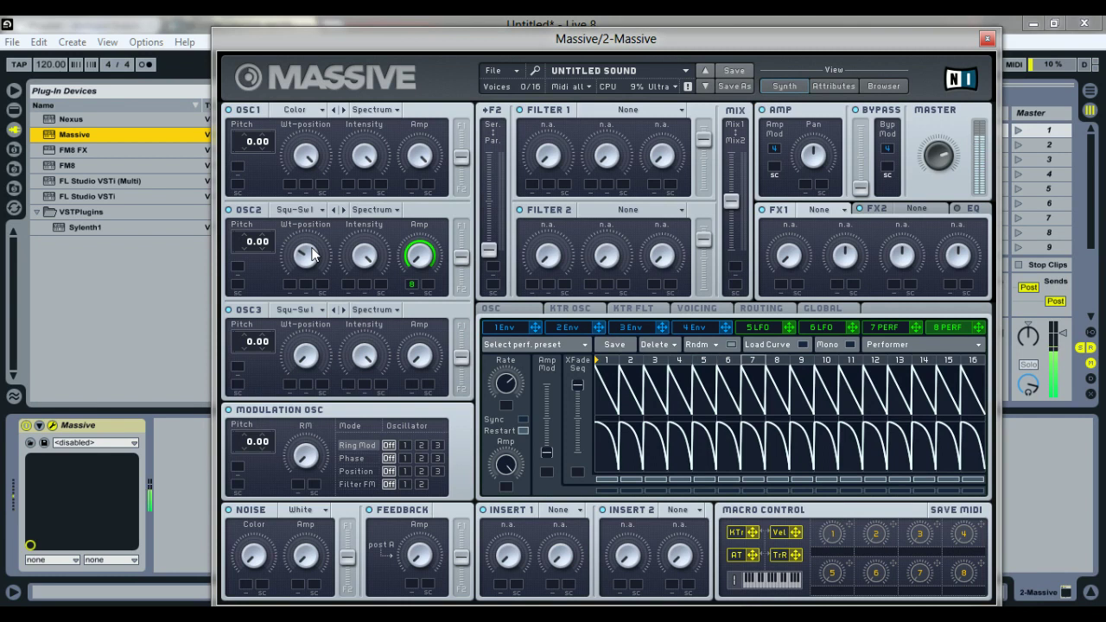
# Assign LFO 6 to performer 8's Rate and set a modulation range upward from the current rate
pyautogui.click(885, 328)
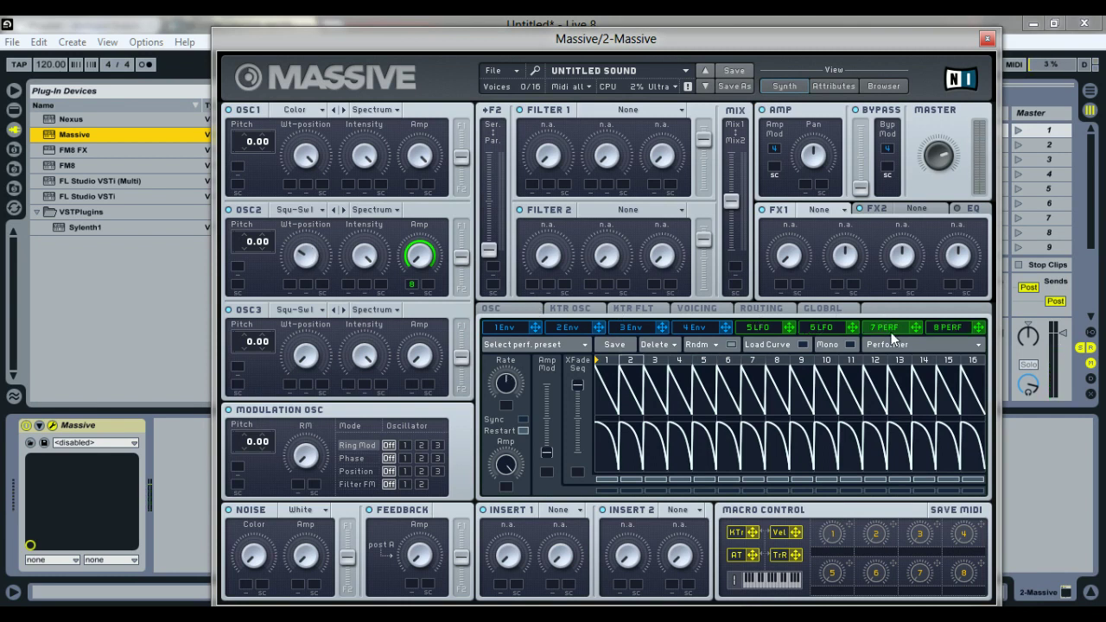
pyautogui.click(833, 327)
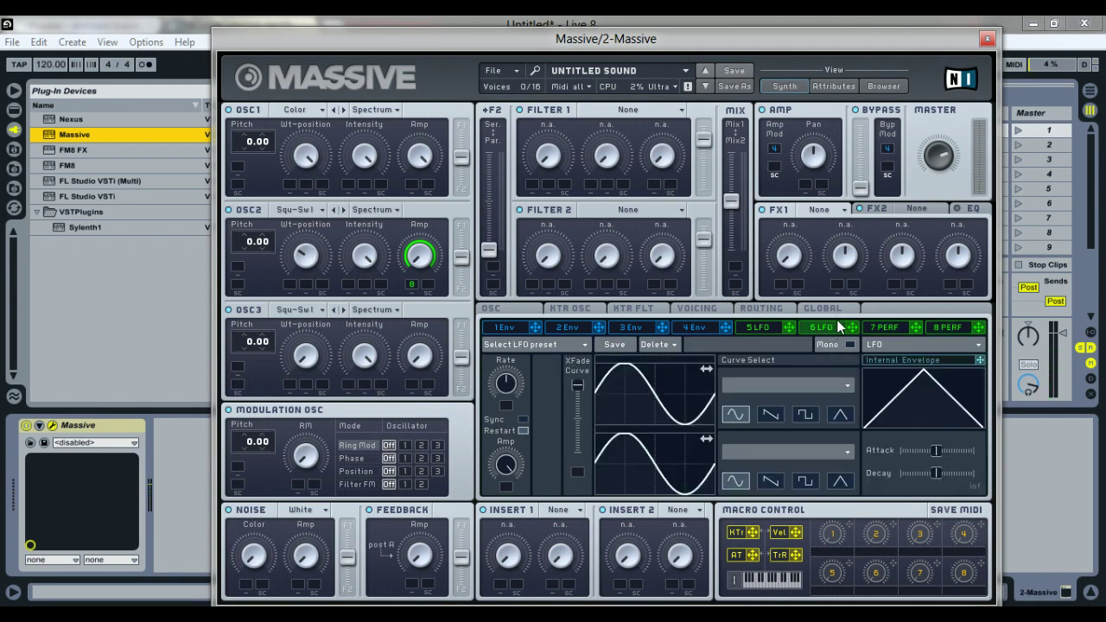
pyautogui.click(952, 329)
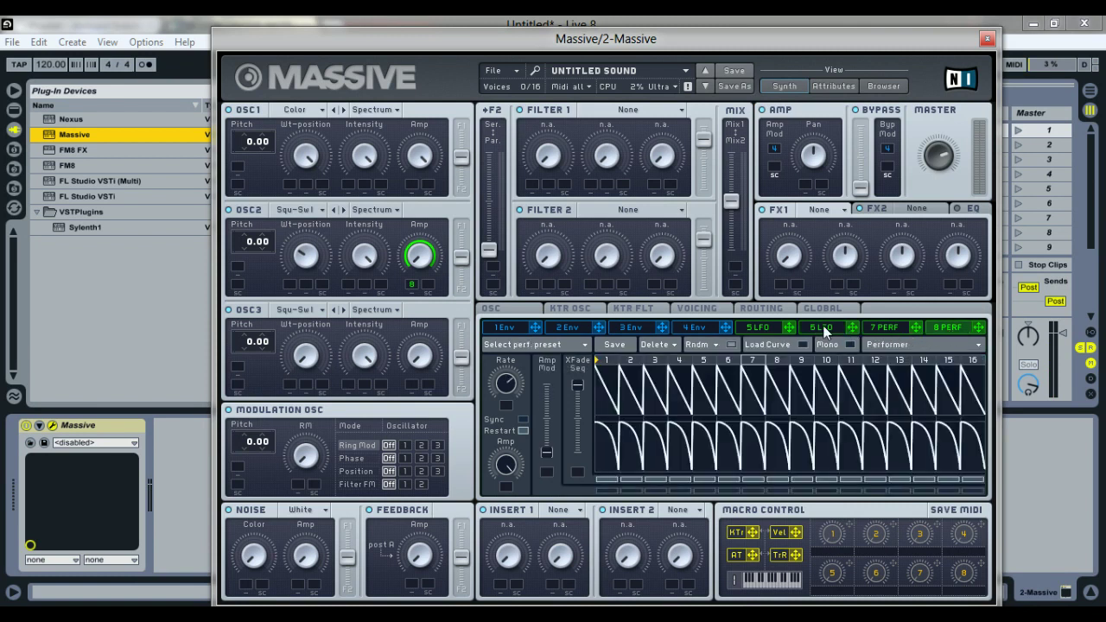
pyautogui.moveTo(854, 328); pyautogui.dragTo(510, 424)
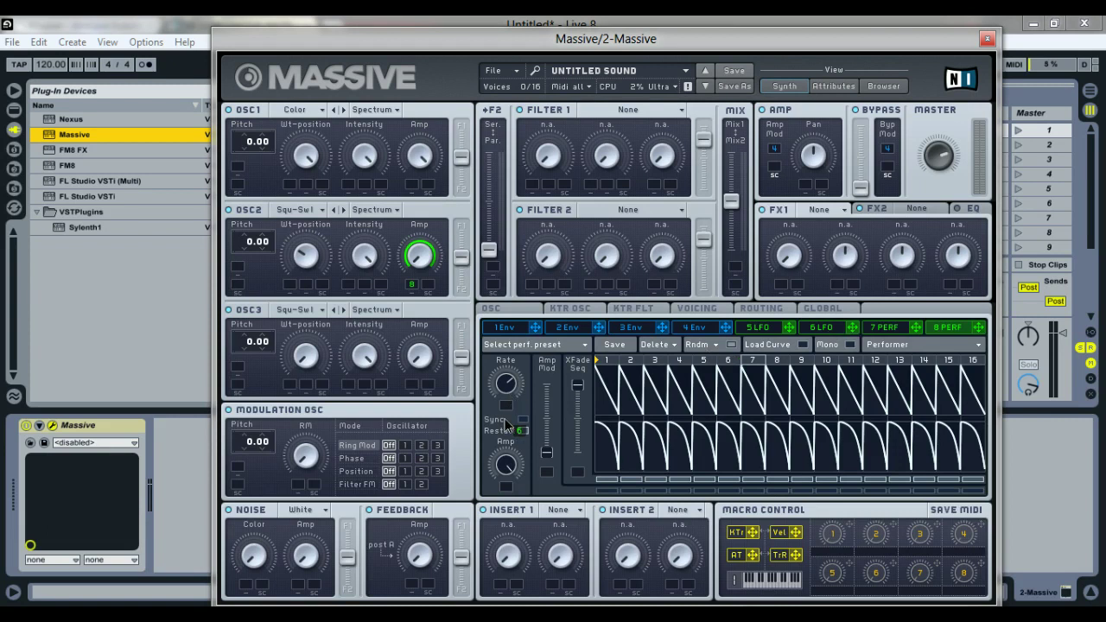
pyautogui.click(826, 327)
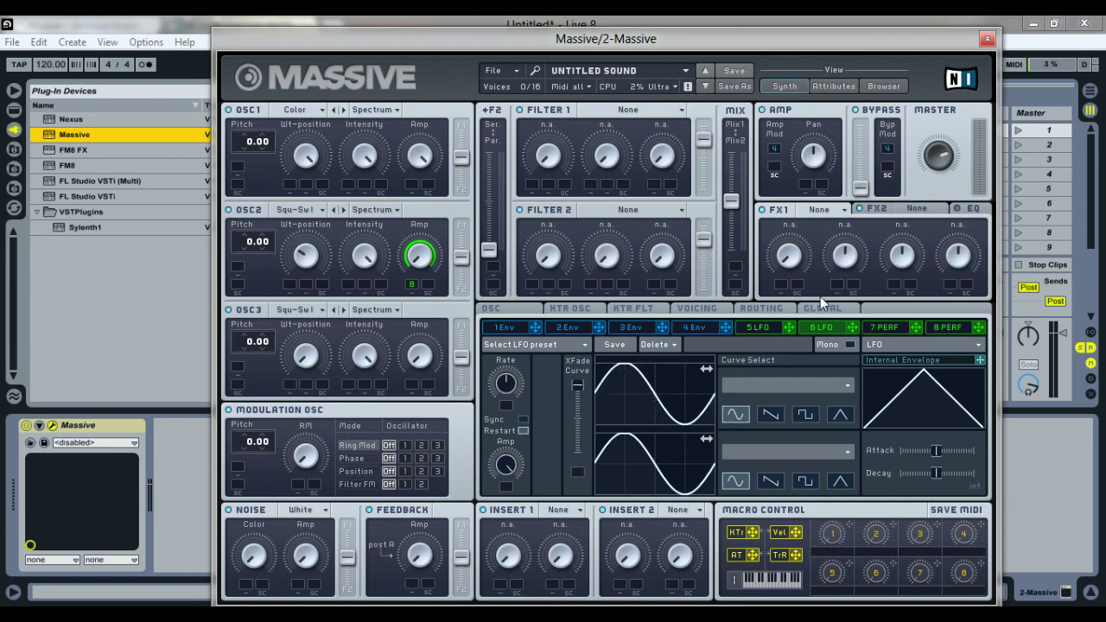
pyautogui.click(965, 328)
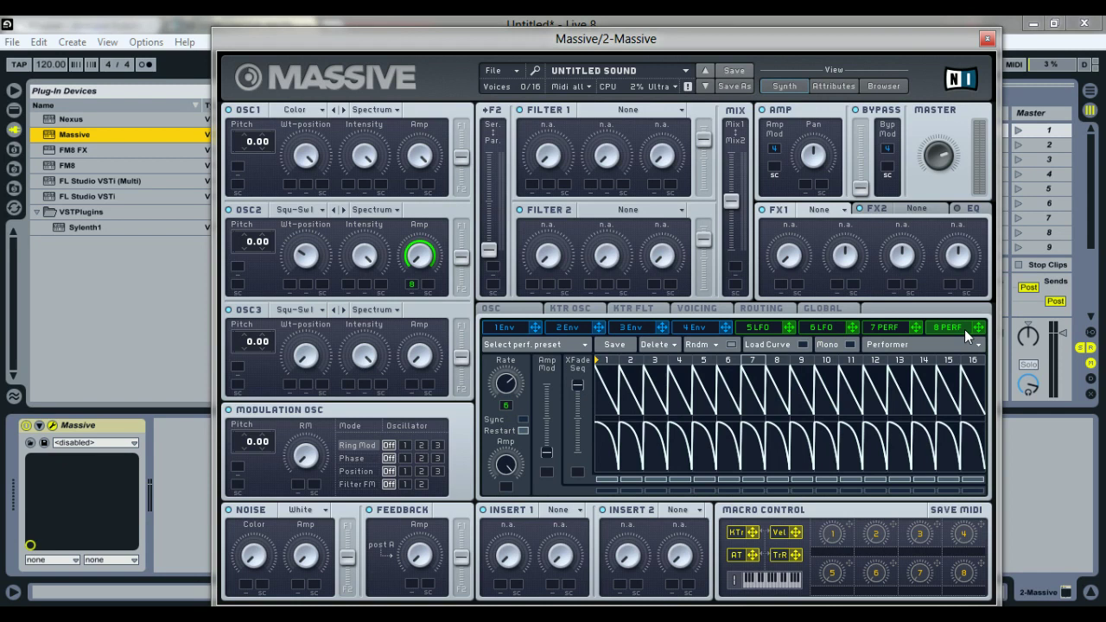
pyautogui.moveTo(505, 414); pyautogui.dragTo(506, 390)
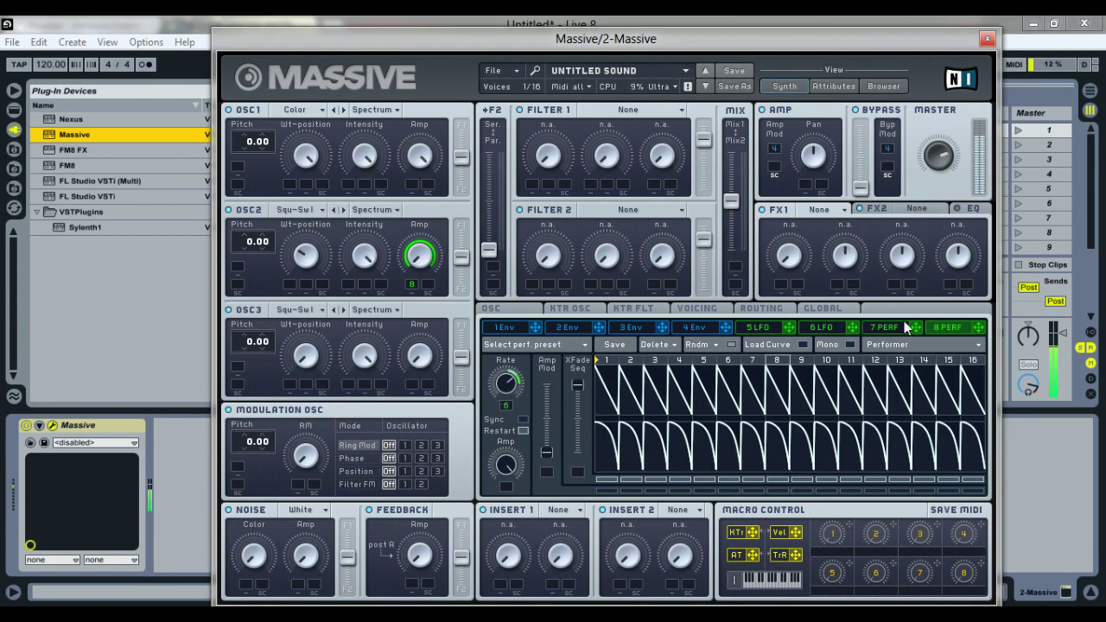
# Lower LFO 6's rate and readjust performer 8's rate to about the middle while playing test notes
pyautogui.click(758, 327)
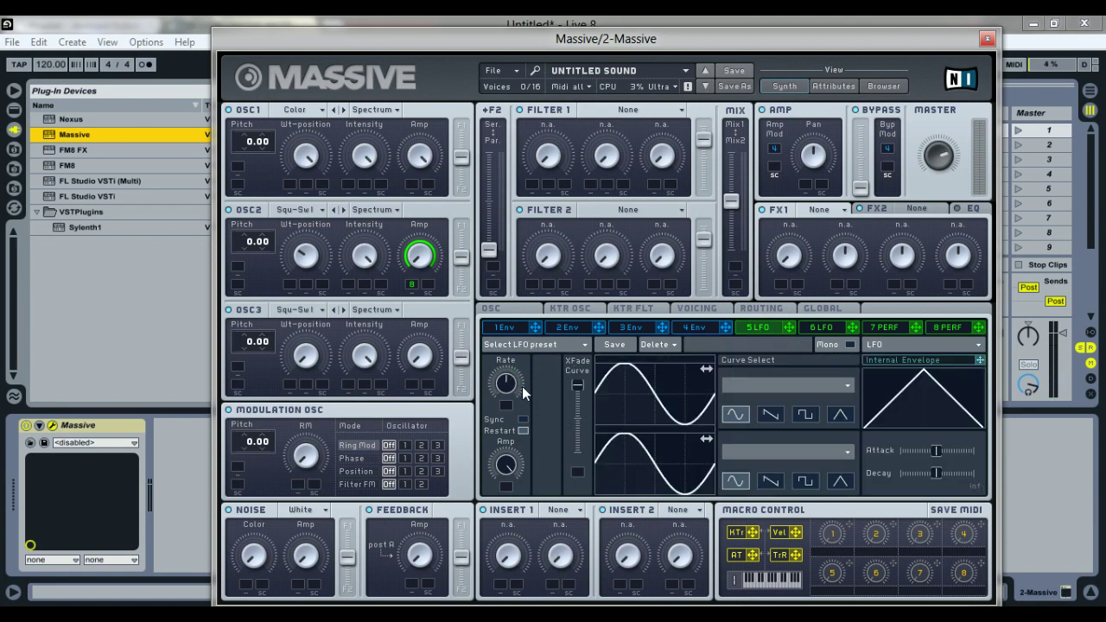
pyautogui.click(977, 329)
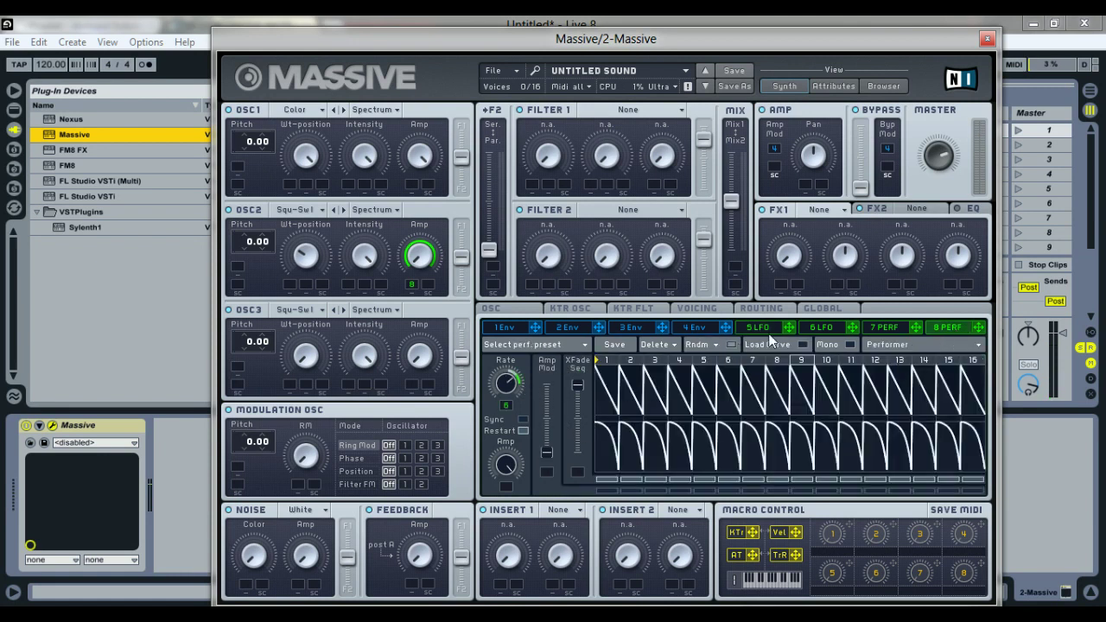
pyautogui.click(820, 327)
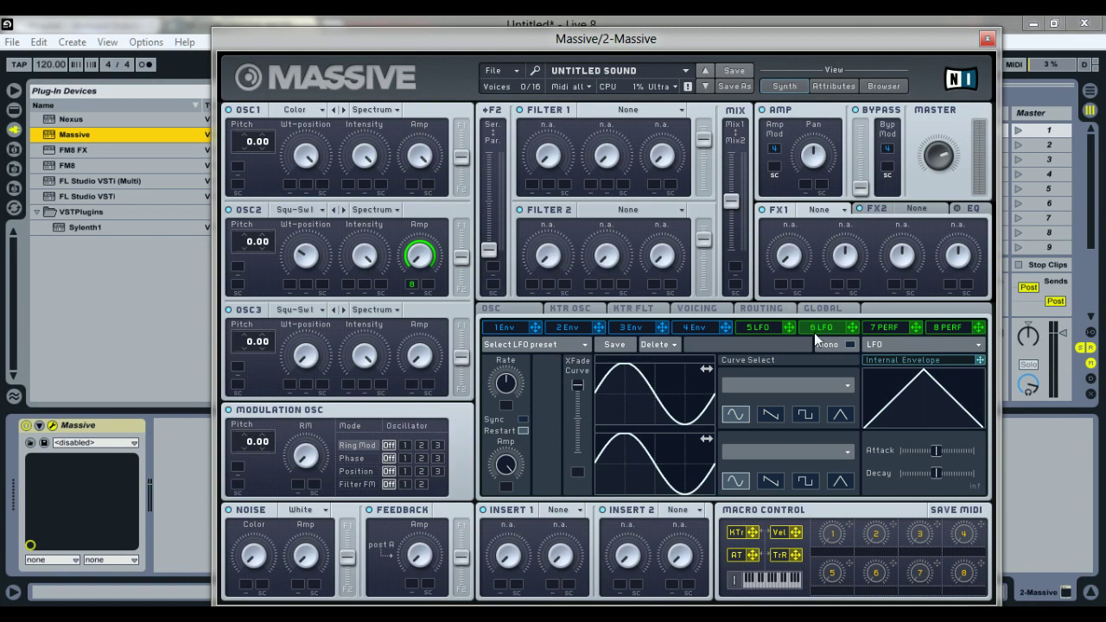
pyautogui.click(948, 326)
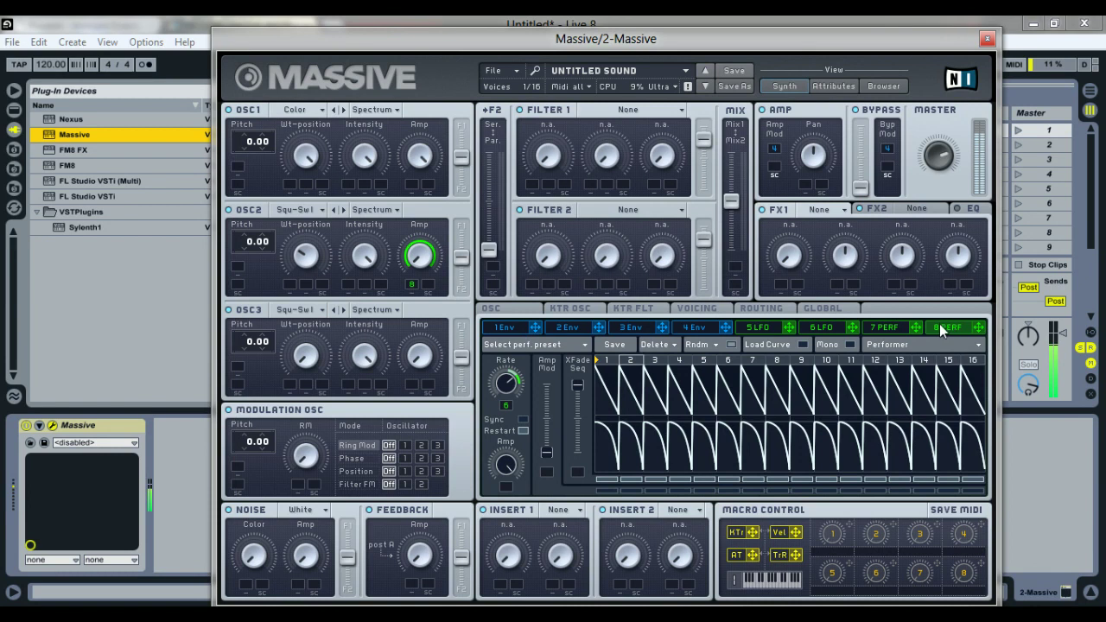
pyautogui.click(823, 327)
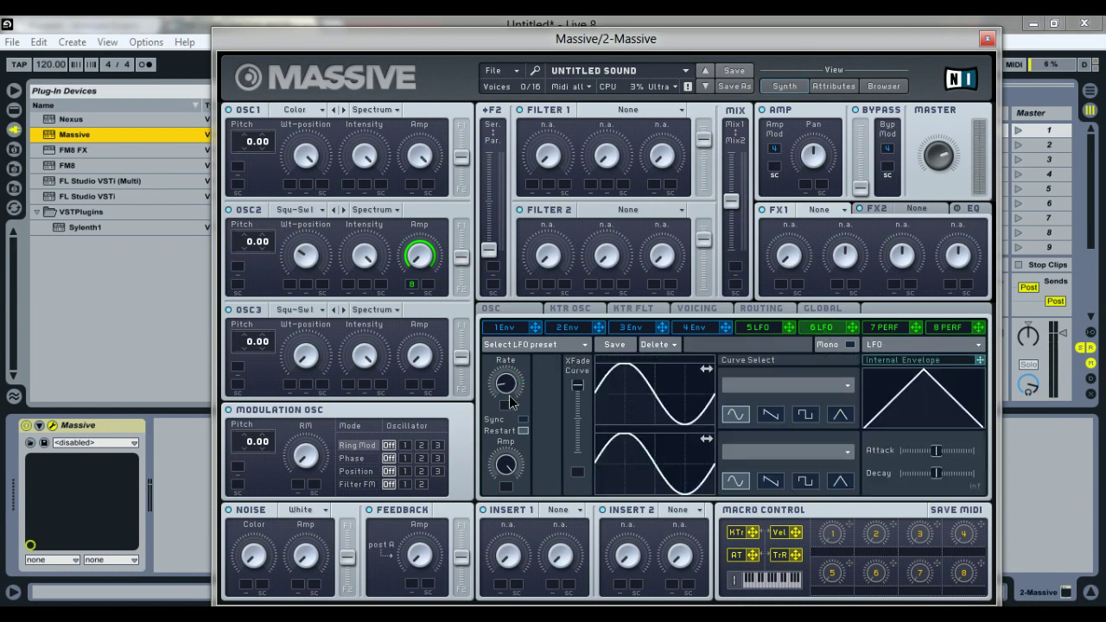
pyautogui.click(946, 328)
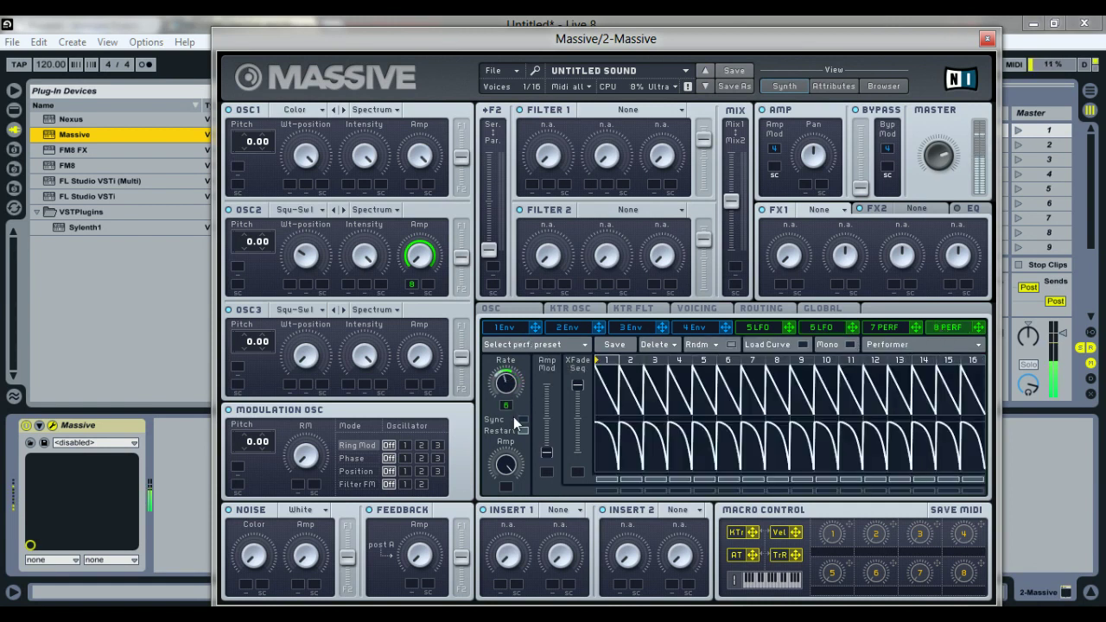
pyautogui.moveTo(509, 393); pyautogui.dragTo(510, 385)
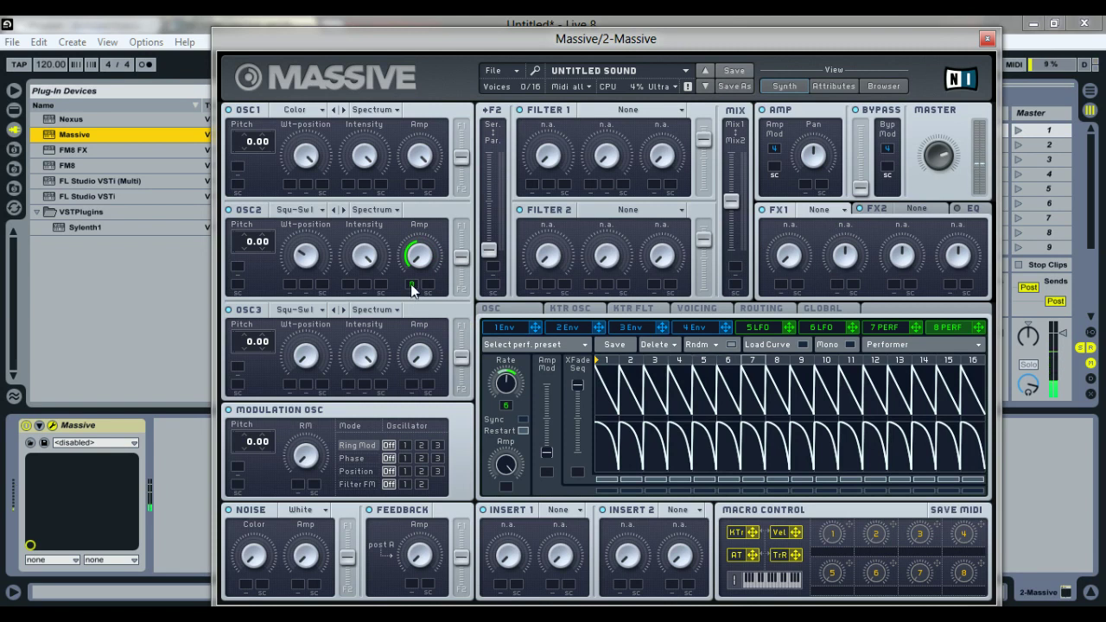
# Set the FX1 effect to Reverb and play a test note
pyautogui.click(812, 210)
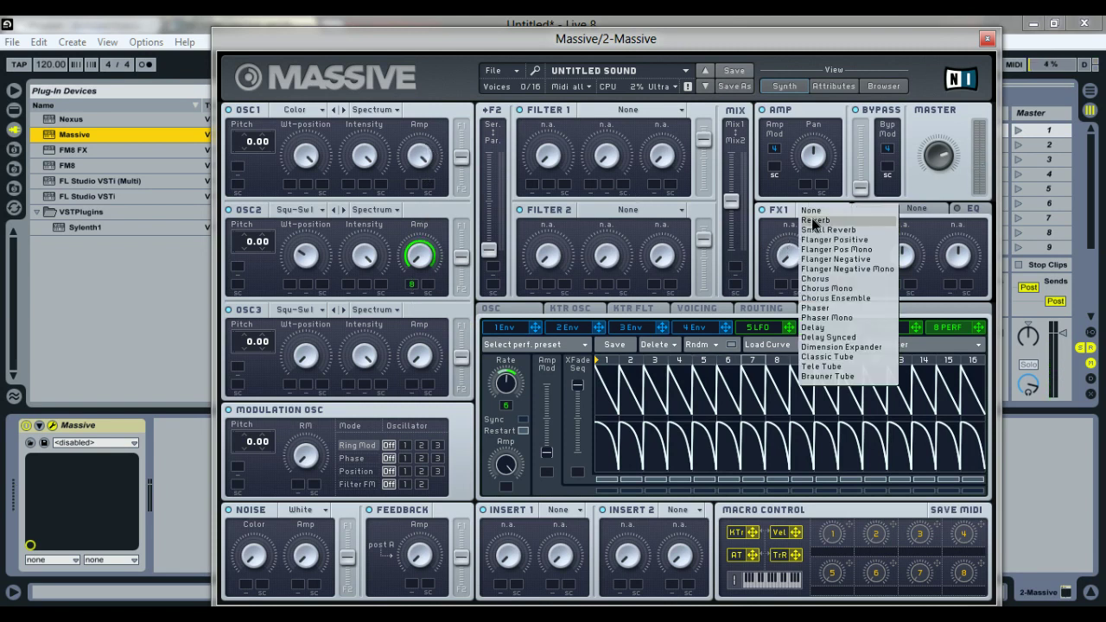
pyautogui.click(811, 227)
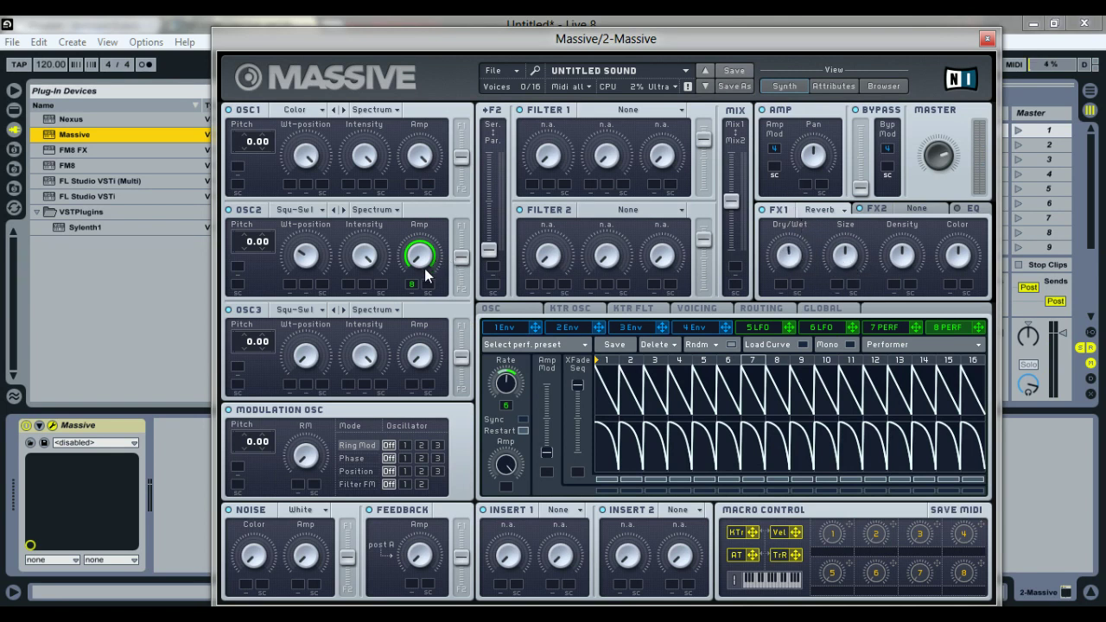
pyautogui.press('a')
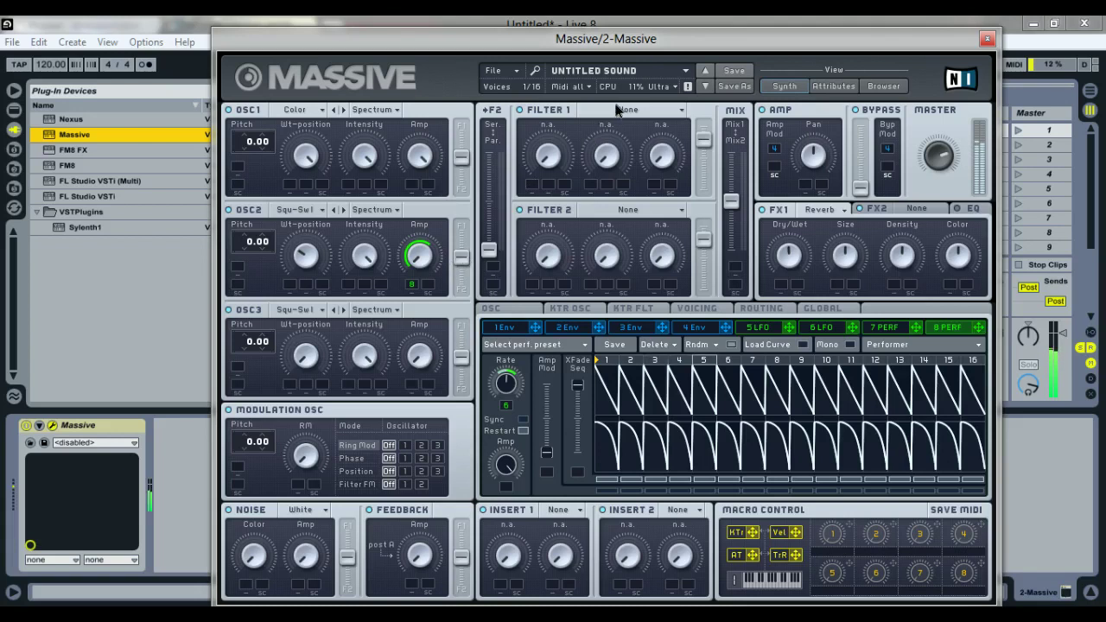
# Set Filter 1 to Lowpass 4 with a raised cutoff and route OSC2 fully into it
pyautogui.click(620, 111)
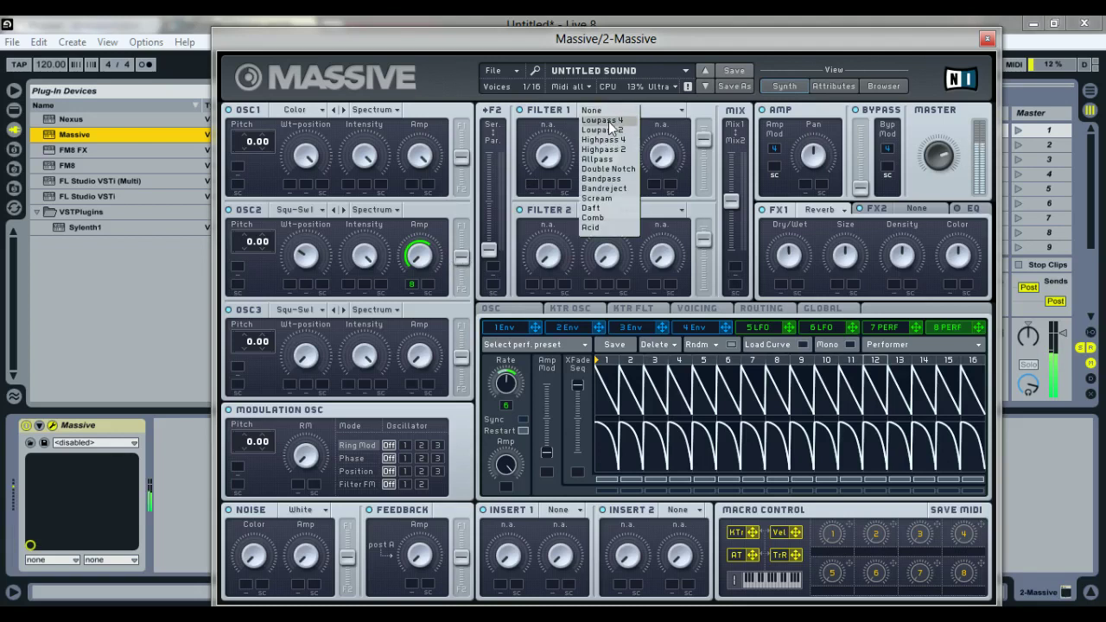
pyautogui.click(605, 130)
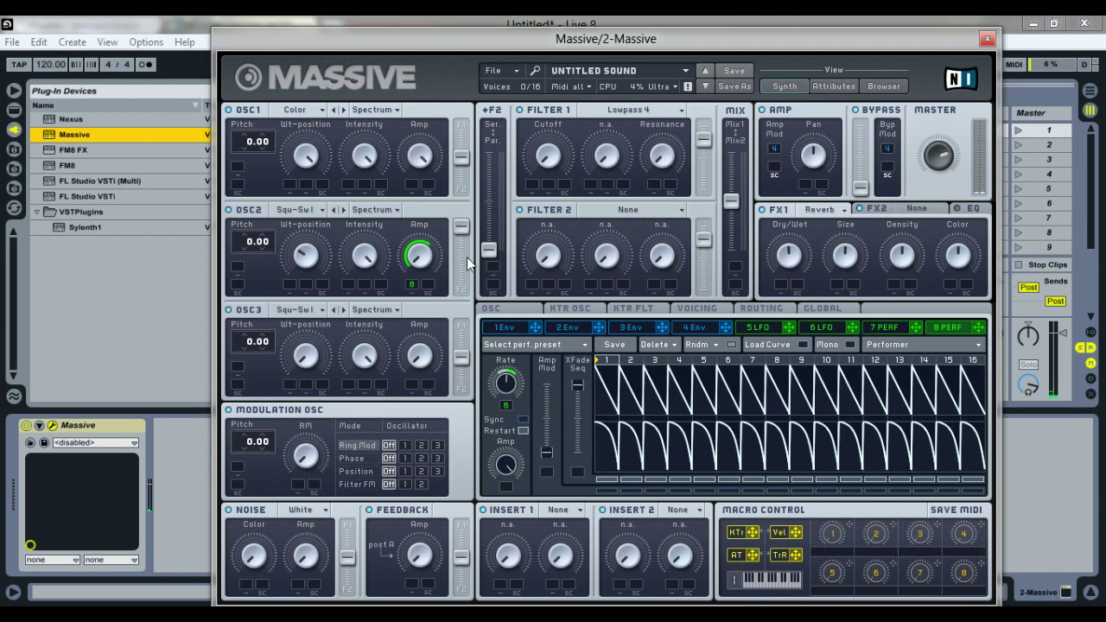
pyautogui.moveTo(465, 272)
pyautogui.mouseDown()
pyautogui.moveTo(467, 234)
pyautogui.moveTo(464, 251)
pyautogui.mouseUp()
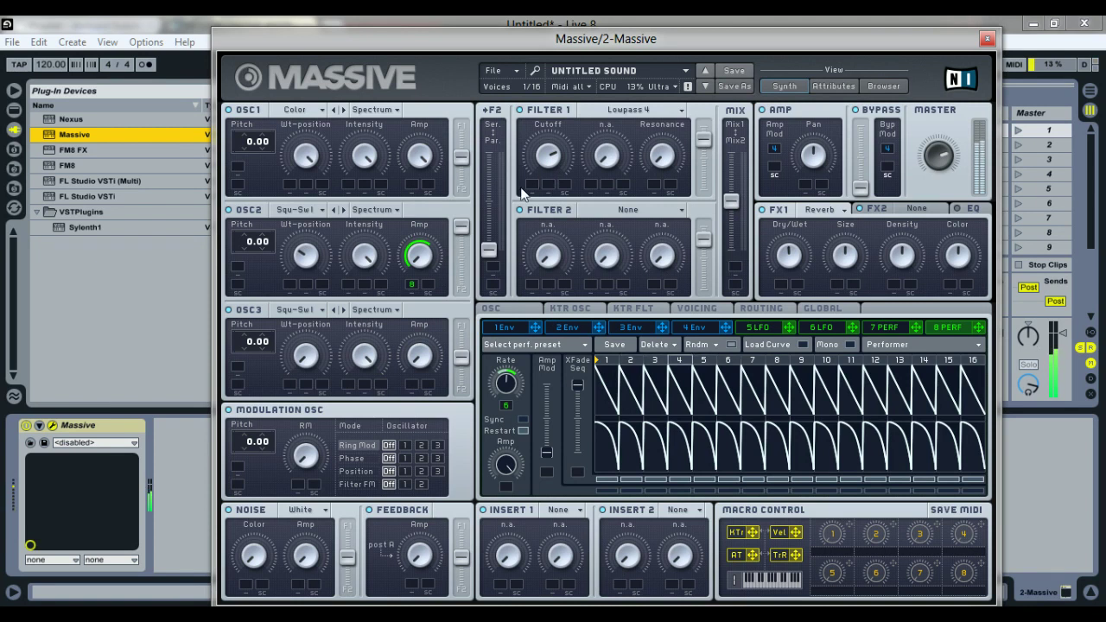
# Apply the modulation oscillator's Phase mode to oscillator 2, comparing the sound with it off and on
pyautogui.click(420, 458)
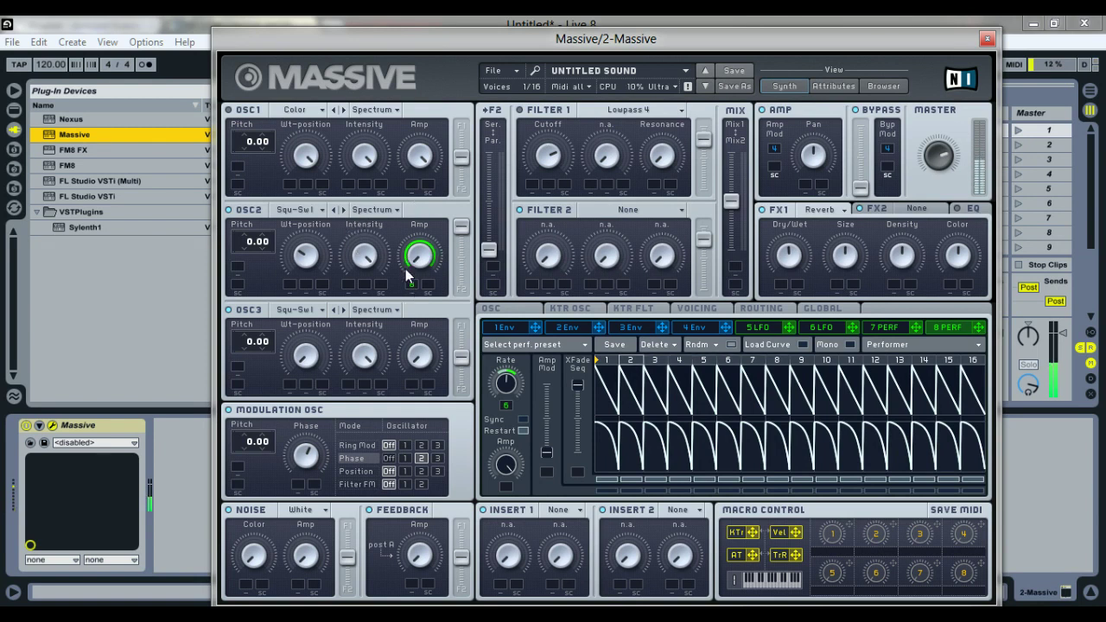
pyautogui.moveTo(412, 288); pyautogui.dragTo(413, 288)
pyautogui.click(423, 458)
pyautogui.click(389, 458)
pyautogui.click(422, 459)
pyautogui.click(389, 458)
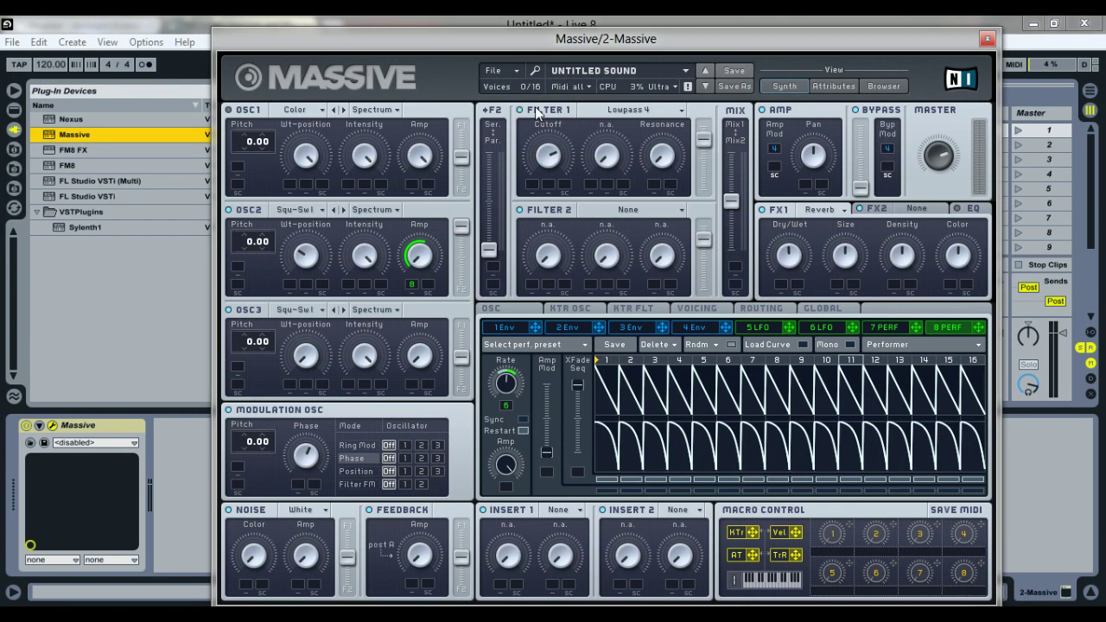
pyautogui.click(422, 458)
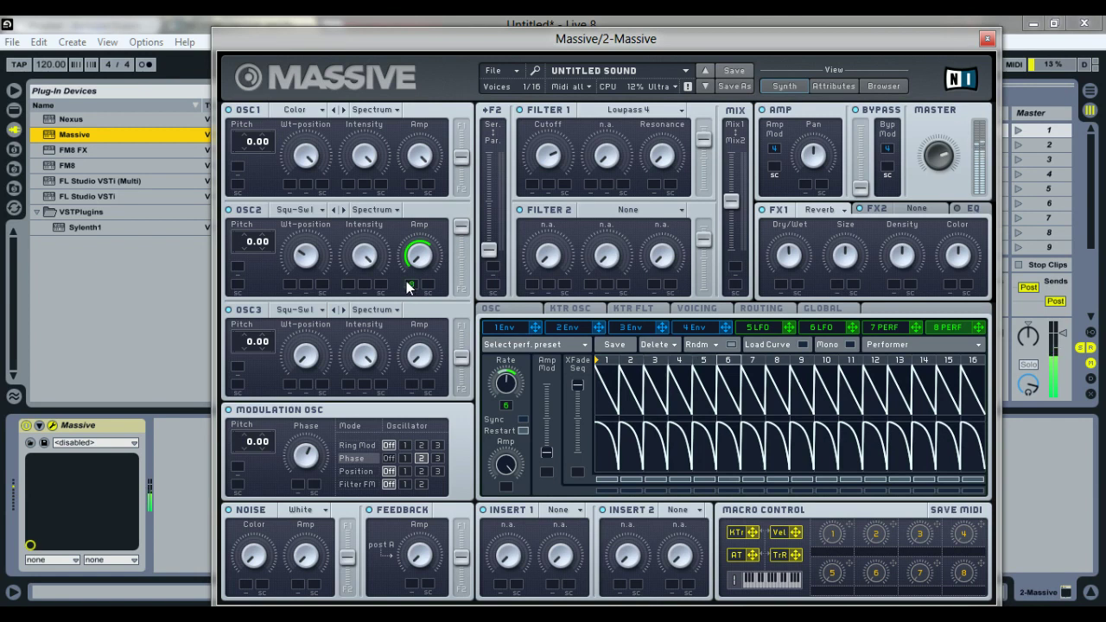
# Remove performer 8 from OSC2's raised Amp and mix in white noise with its amp at about half
pyautogui.click(389, 471)
pyautogui.moveTo(249, 255)
pyautogui.mouseDown()
pyautogui.moveTo(255, 239)
pyautogui.moveTo(246, 242)
pyautogui.mouseUp()
pyautogui.rightClick(413, 286)
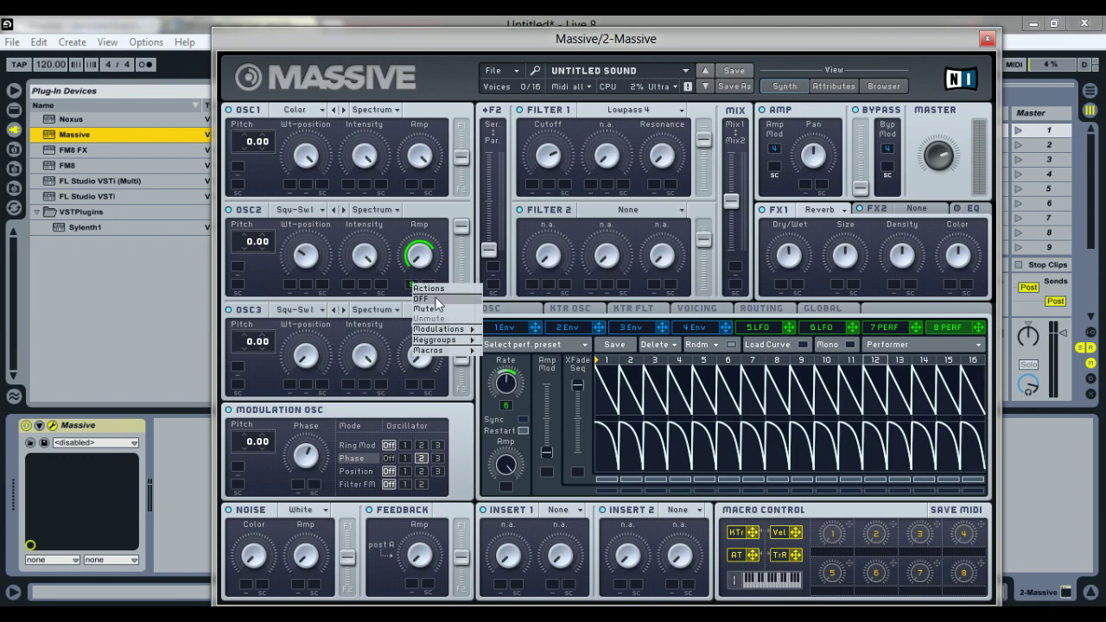
pyautogui.click(436, 297)
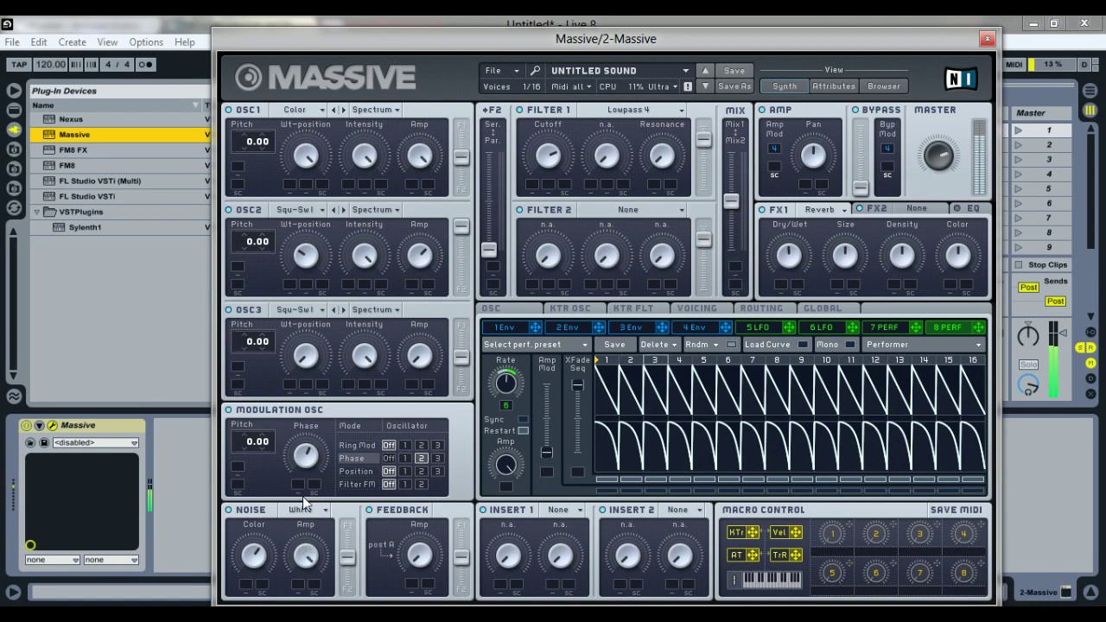
pyautogui.moveTo(313, 564); pyautogui.dragTo(313, 551)
# Try envelope 4's attack level at maximum and bring it back down to its low setting
pyautogui.click(500, 331)
pyautogui.click(568, 328)
pyautogui.click(626, 328)
pyautogui.click(690, 330)
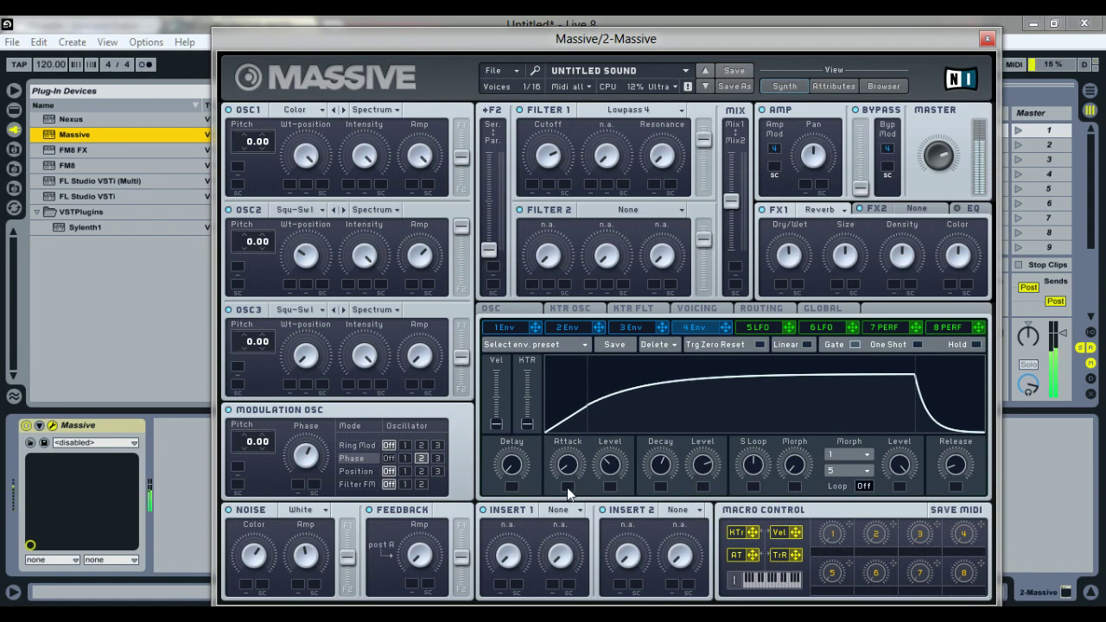
pyautogui.moveTo(616, 467); pyautogui.dragTo(610, 358)
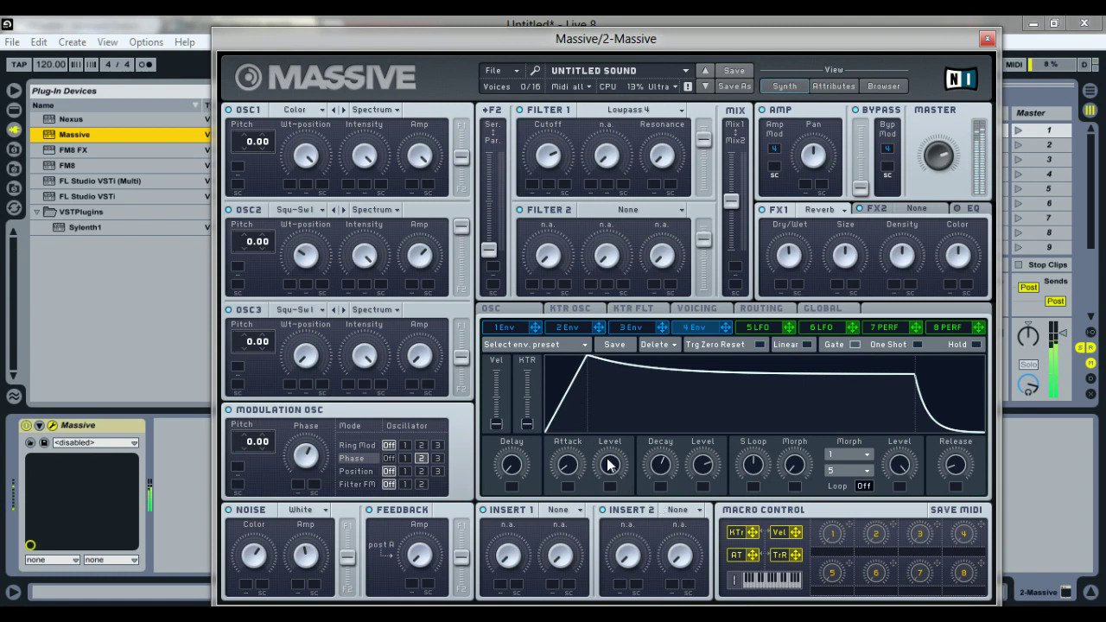
pyautogui.moveTo(609, 465); pyautogui.dragTo(622, 553)
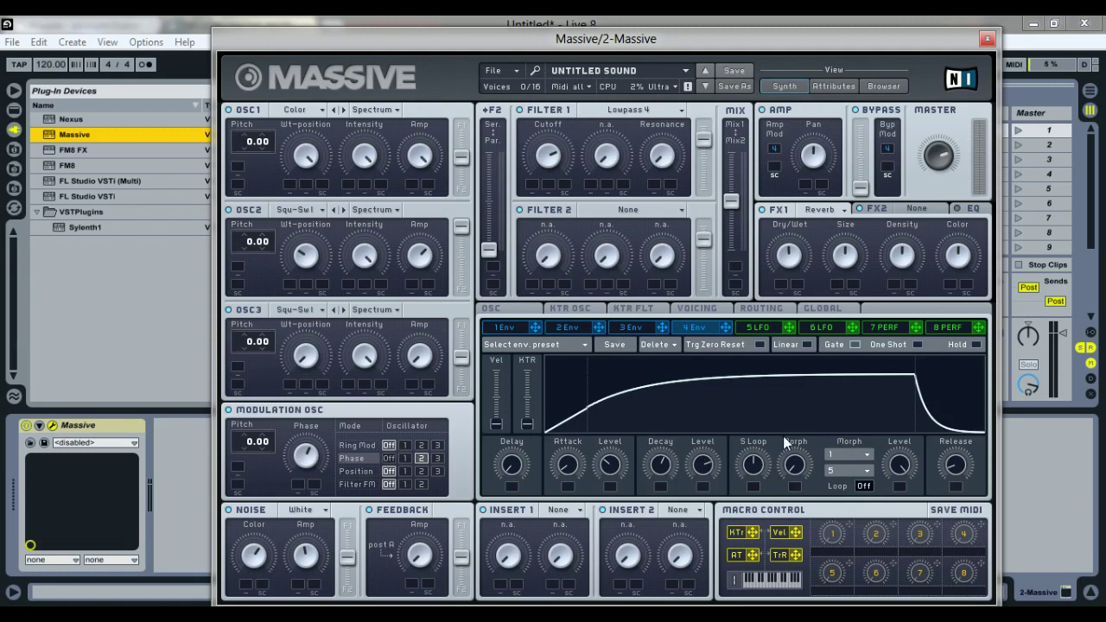
# Set envelope 4 to loop infinitely and blend in the Steps curve as its second morph shape
pyautogui.click(862, 487)
pyautogui.moveTo(868, 434); pyautogui.dragTo(855, 292)
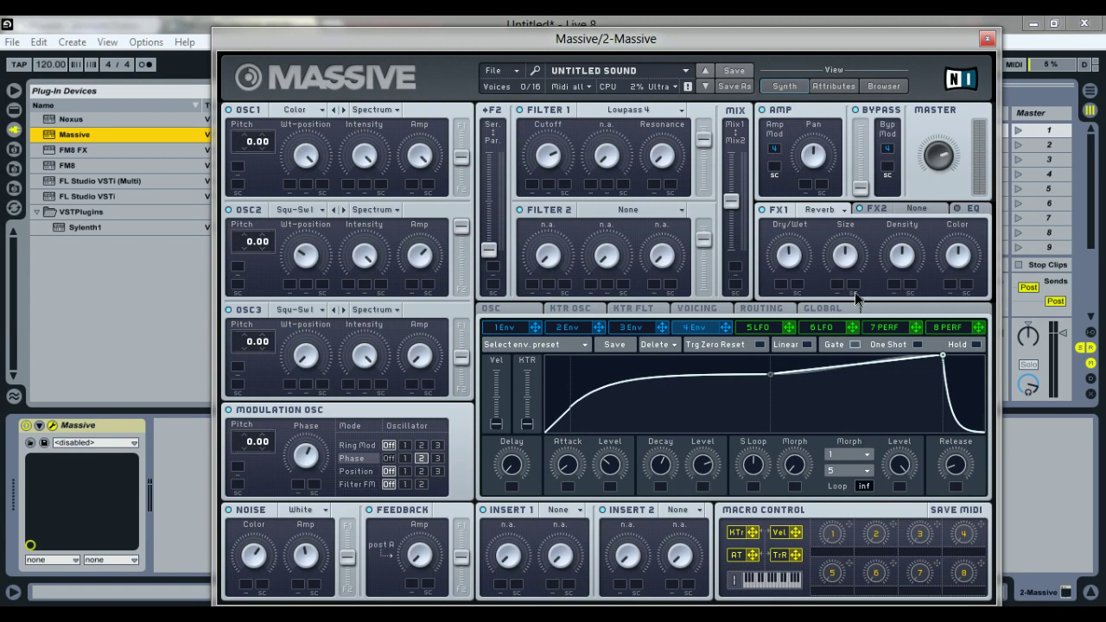
pyautogui.click(840, 471)
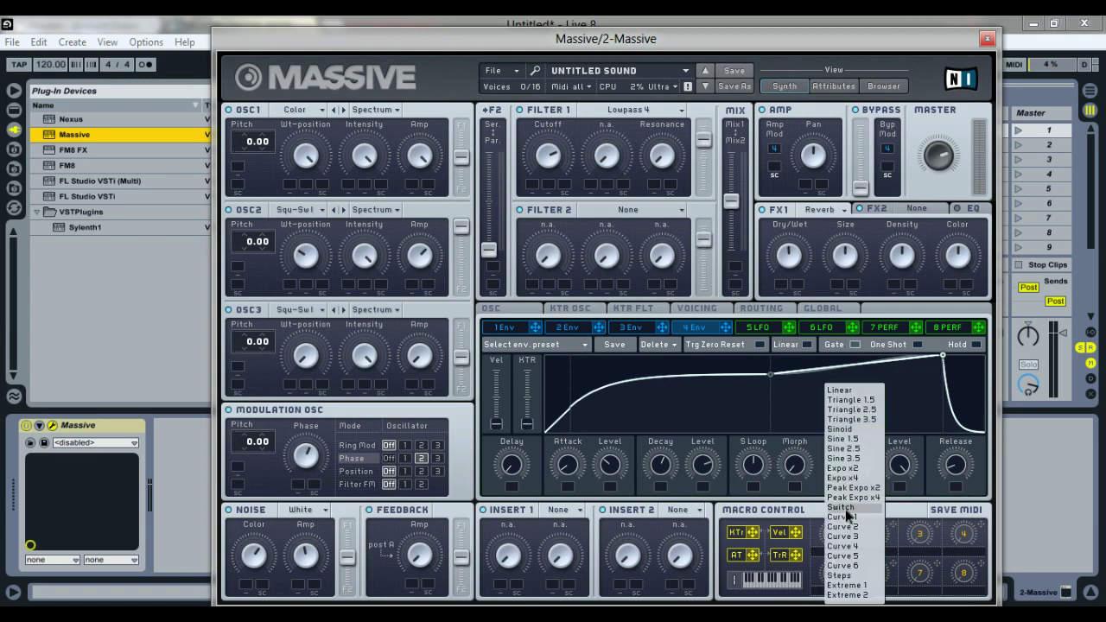
pyautogui.click(857, 574)
pyautogui.moveTo(799, 467); pyautogui.dragTo(797, 436)
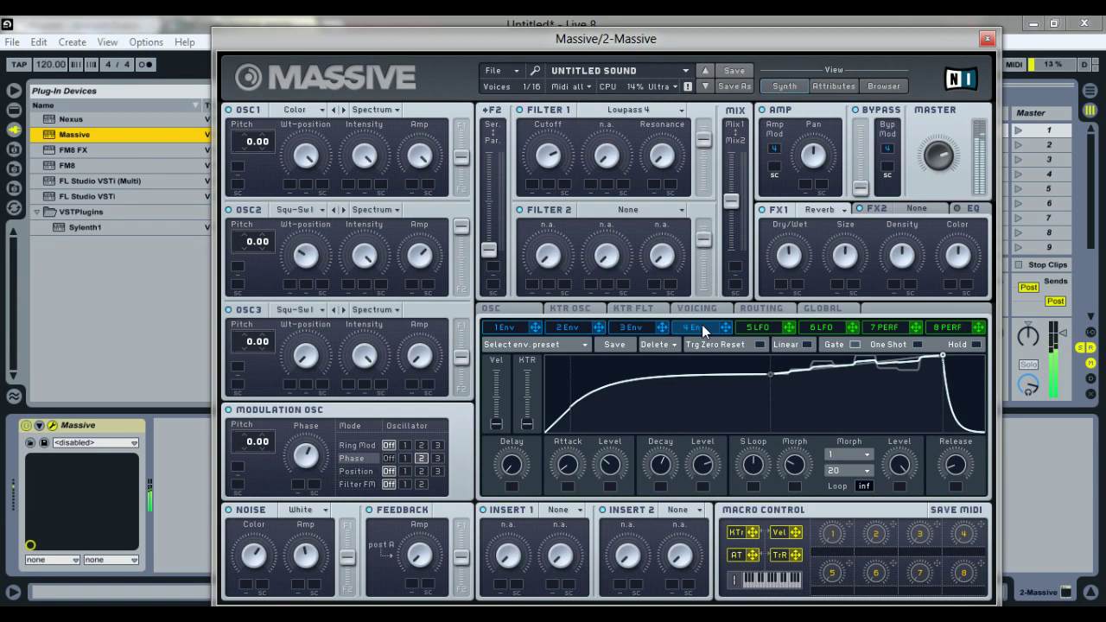
# Try envelope 4's loop level at minimum, restore it to maximum, and set a full morph with a lower decay level
pyautogui.moveTo(903, 477); pyautogui.dragTo(904, 605)
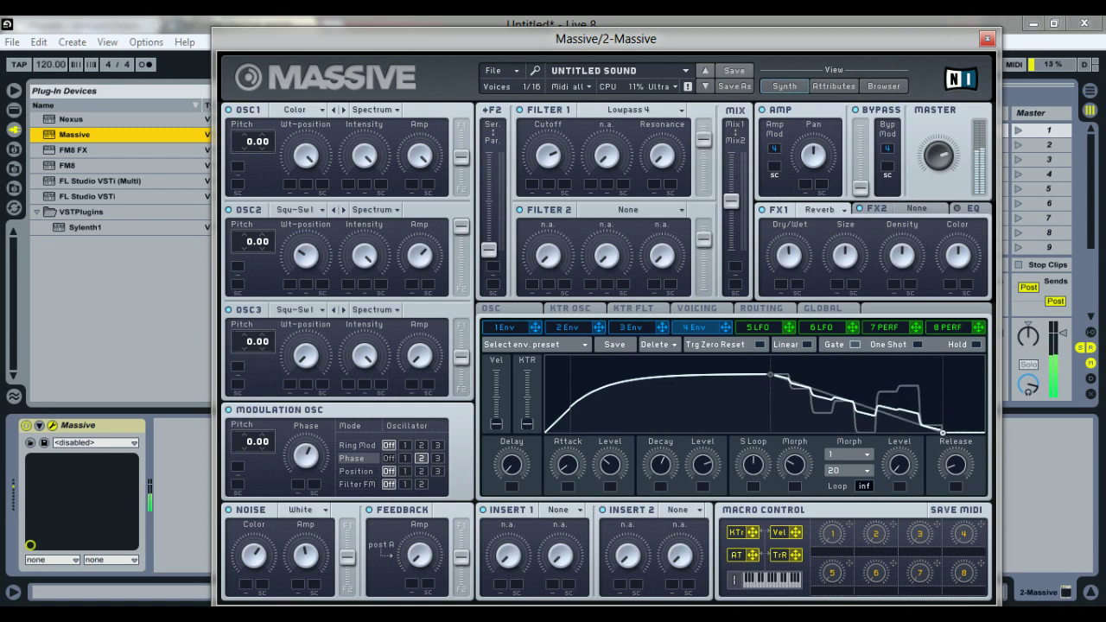
pyautogui.moveTo(905, 605); pyautogui.dragTo(886, 297)
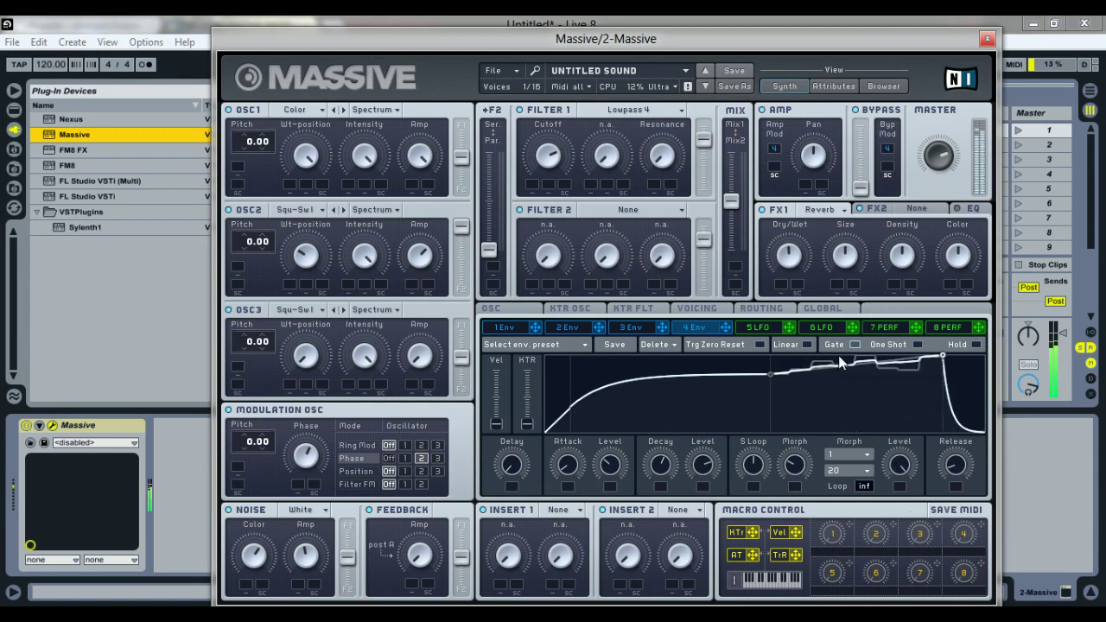
pyautogui.moveTo(795, 465); pyautogui.dragTo(795, 368)
pyautogui.moveTo(715, 463); pyautogui.dragTo(714, 506)
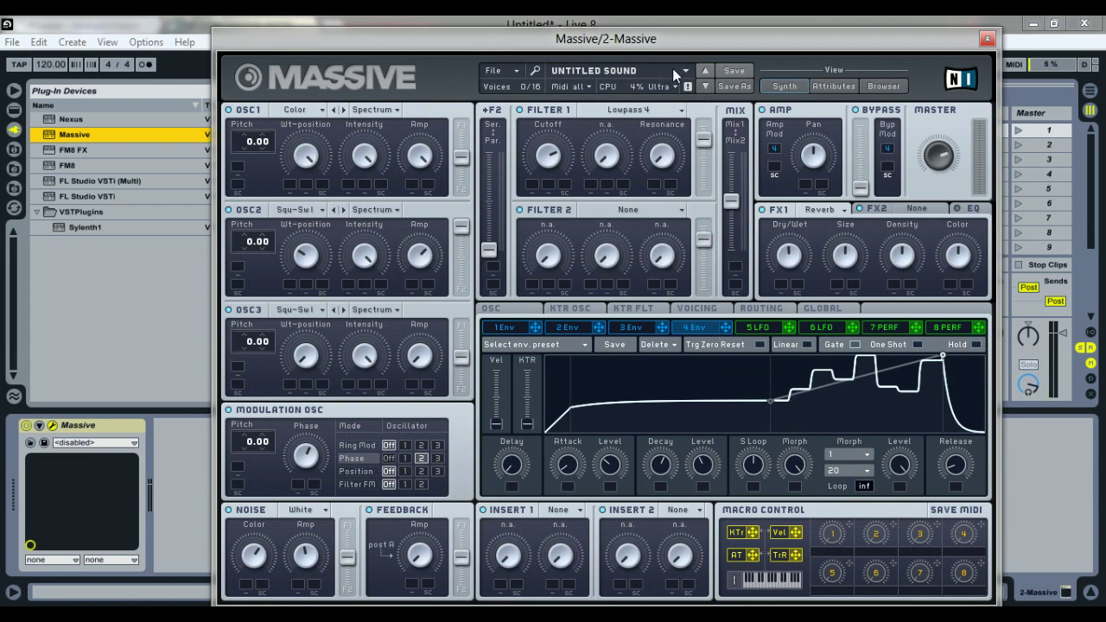
# Create a MIDI clip in the Massive track's first slot and add a C3 note from 1 to 1.2.2
pyautogui.click(988, 39)
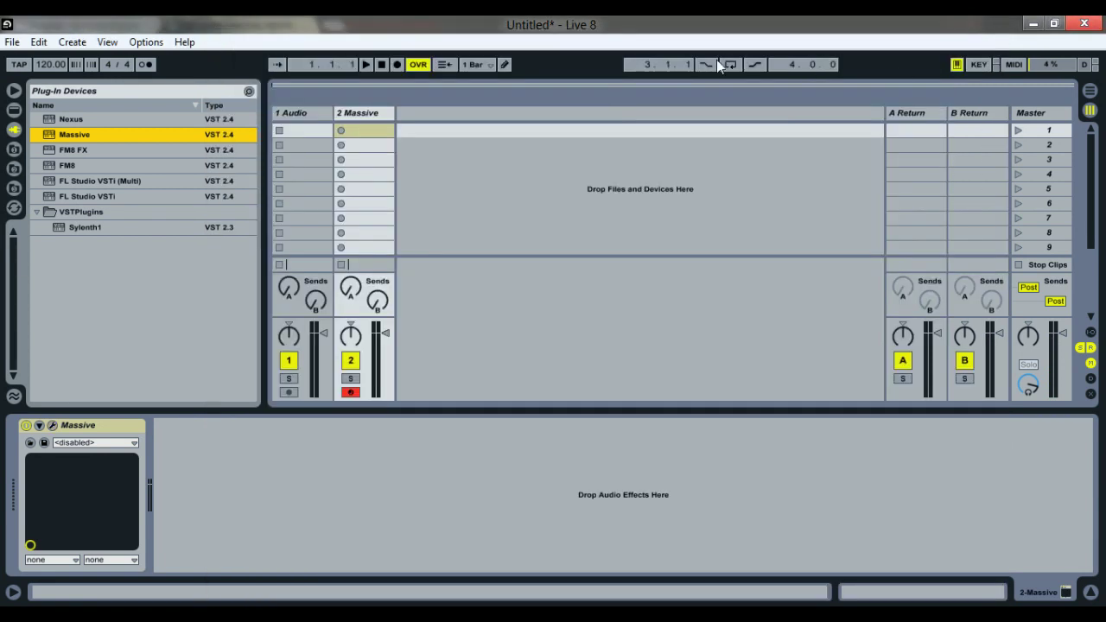
pyautogui.doubleClick(372, 129)
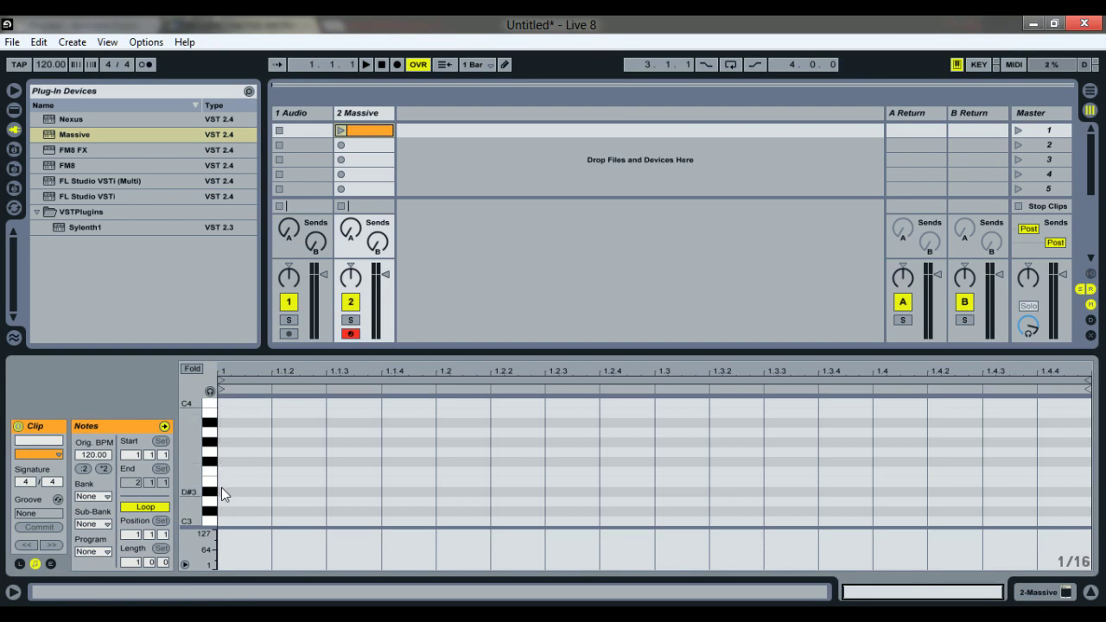
pyautogui.scroll(-1, 226, 496)
pyautogui.scroll(-2, 226, 496)
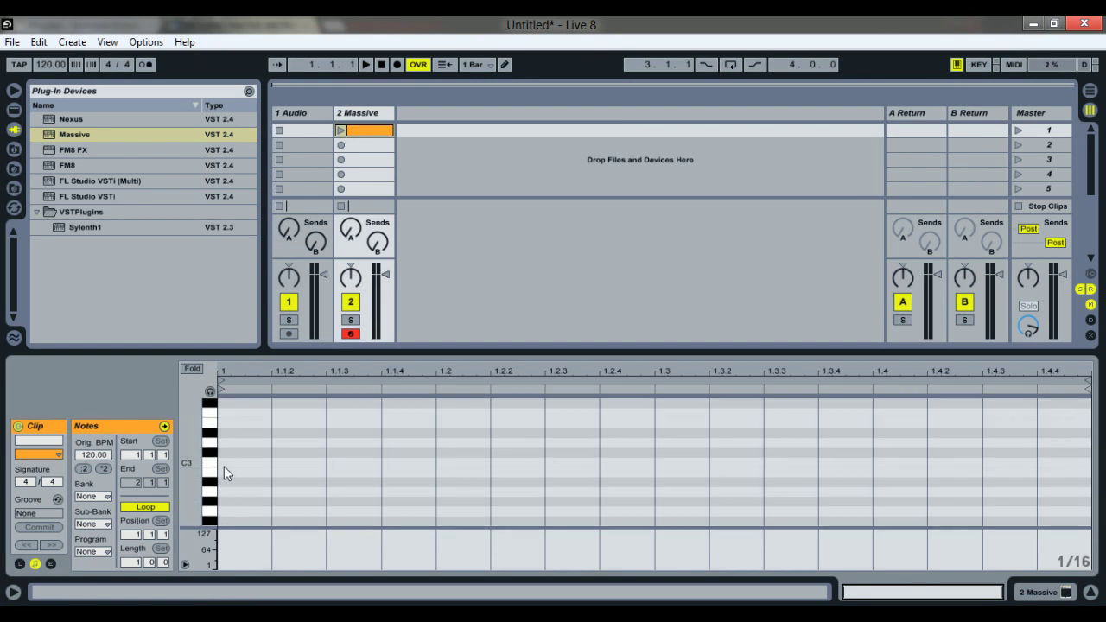
pyautogui.doubleClick(224, 464)
pyautogui.moveTo(269, 463); pyautogui.dragTo(490, 465)
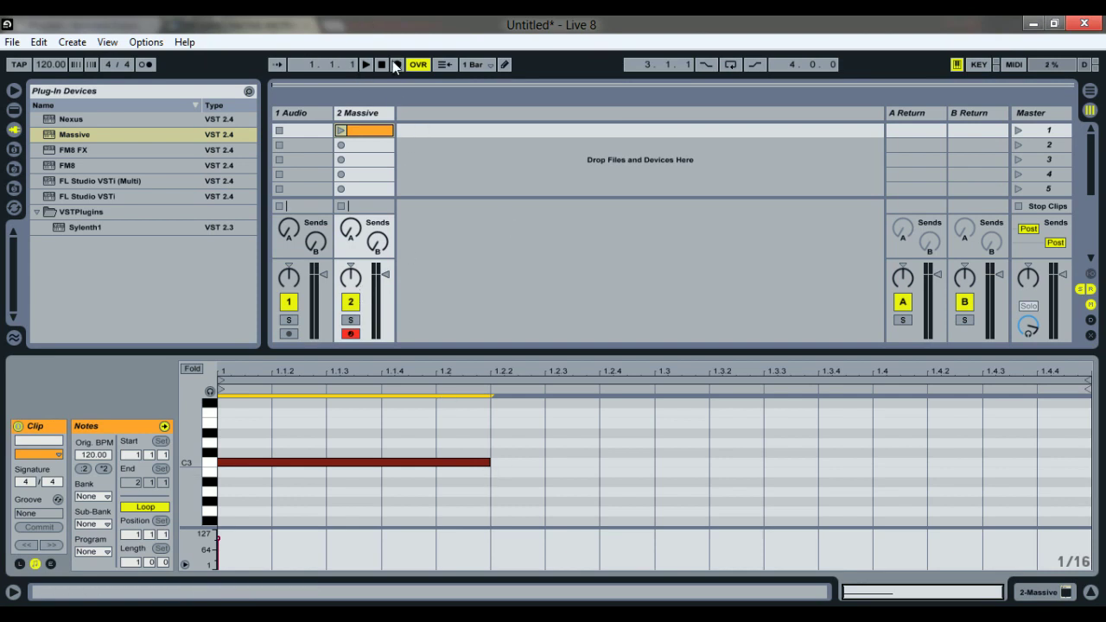
# Launch the clip and lengthen the C3 note to fill the whole bar
pyautogui.click(340, 131)
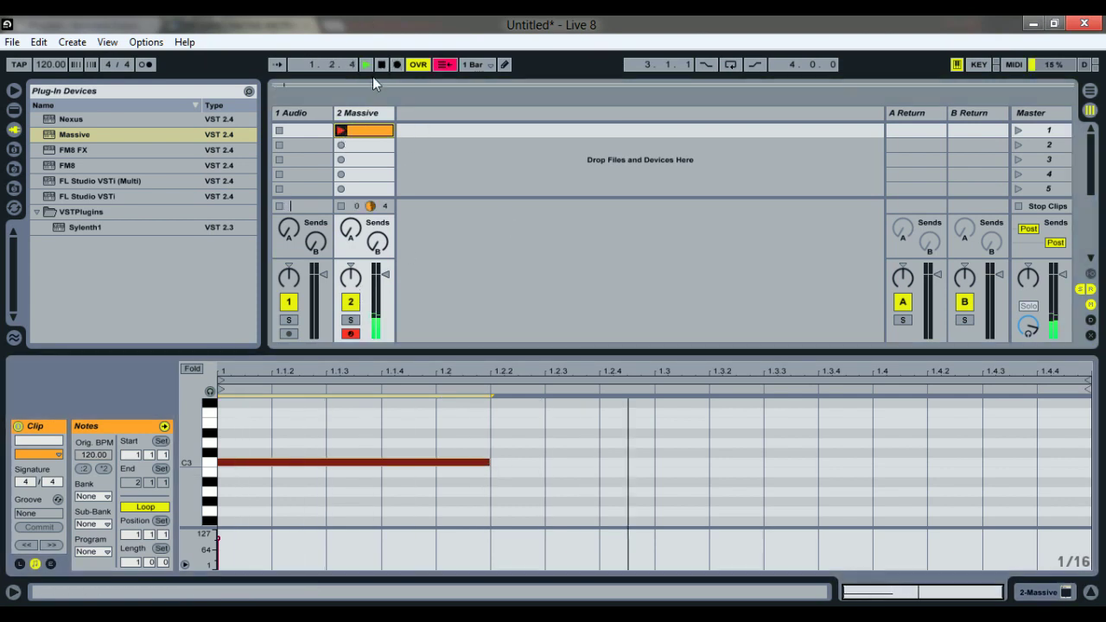
pyautogui.moveTo(490, 463); pyautogui.dragTo(1103, 462)
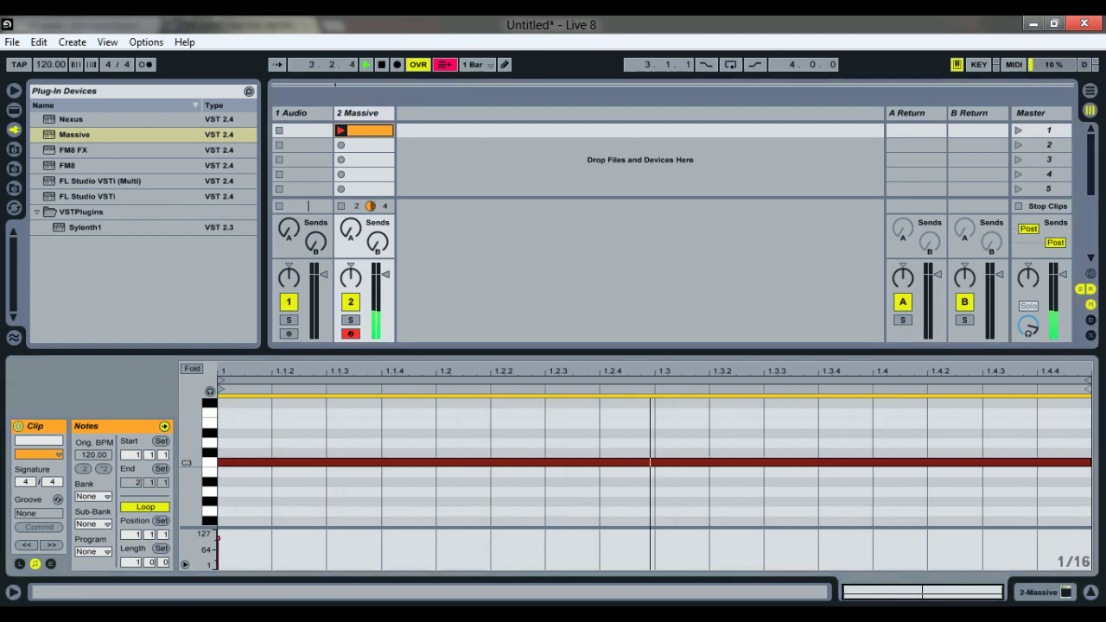
pyautogui.hotkey('alt', 'Tab')
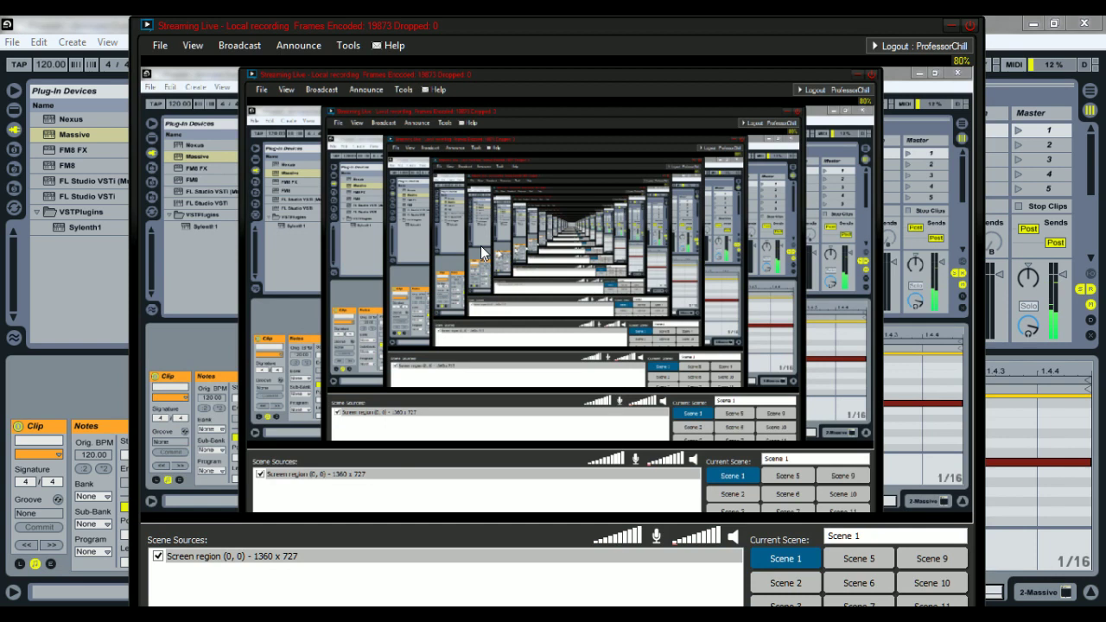